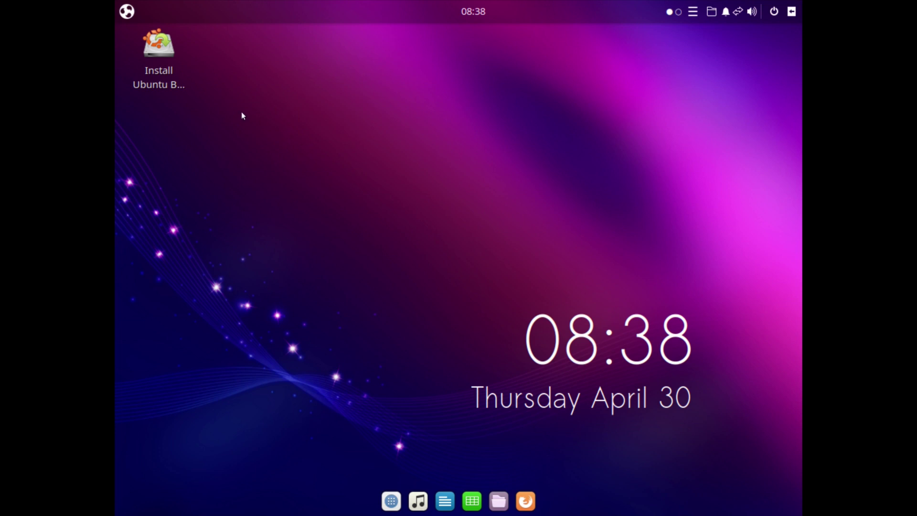
Open Settings from the launcher search 'se' and go to the Displays page
{"action": "left_click", "coordinate": [127, 12]}
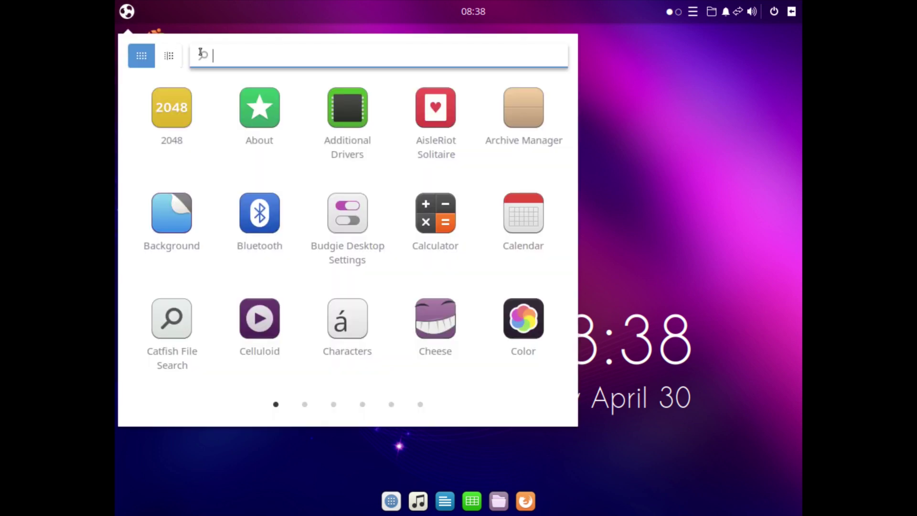
{"action": "type", "text": "se"}
{"action": "left_click", "coordinate": [233, 145]}
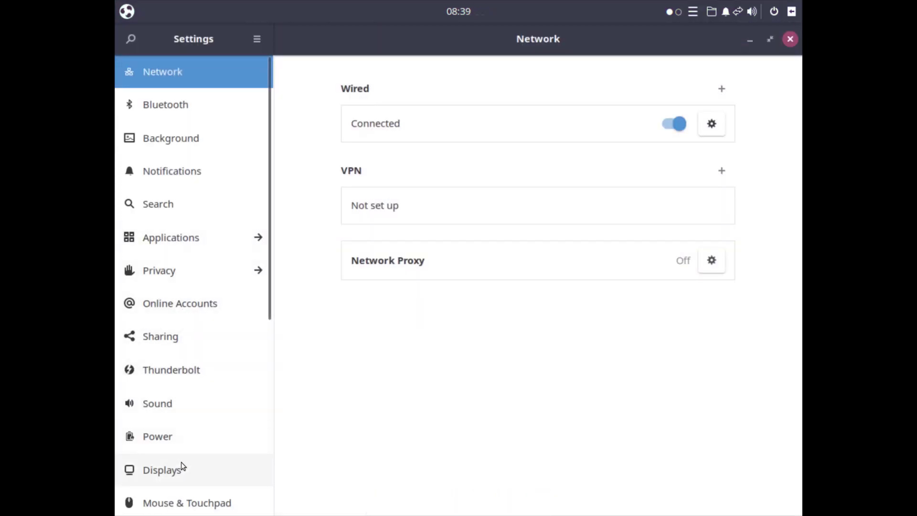
{"action": "left_click", "coordinate": [182, 467]}
Set resolution 3840 × 2160 and 200 % scale, apply and keep it, then close Settings
{"action": "left_click", "coordinate": [662, 160]}
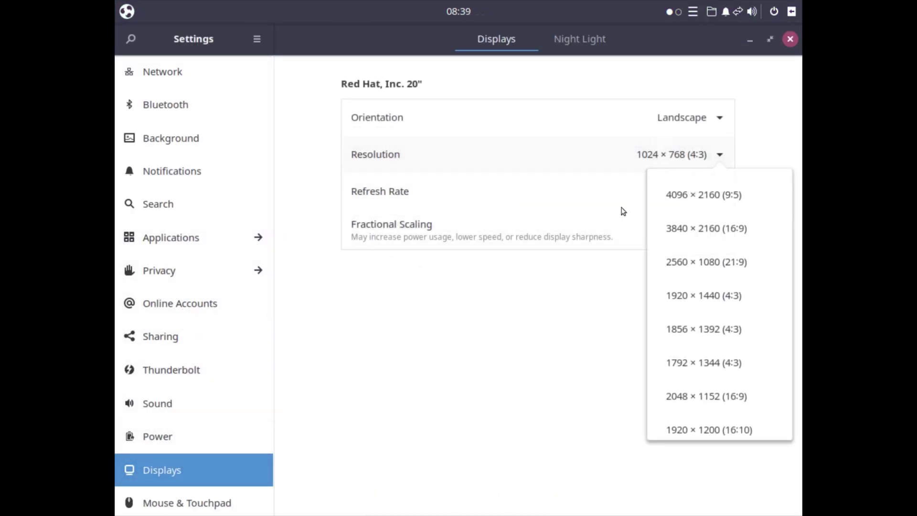
{"action": "left_click", "coordinate": [669, 232]}
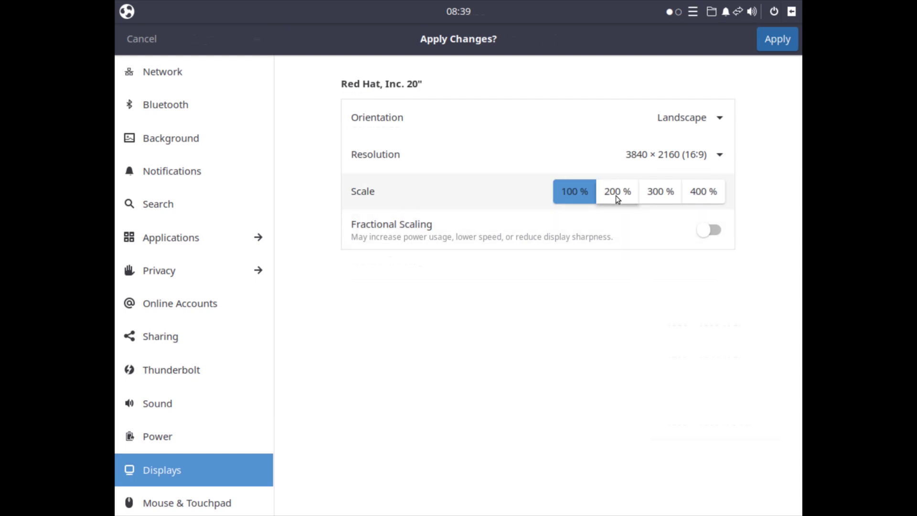
{"action": "left_click", "coordinate": [617, 192]}
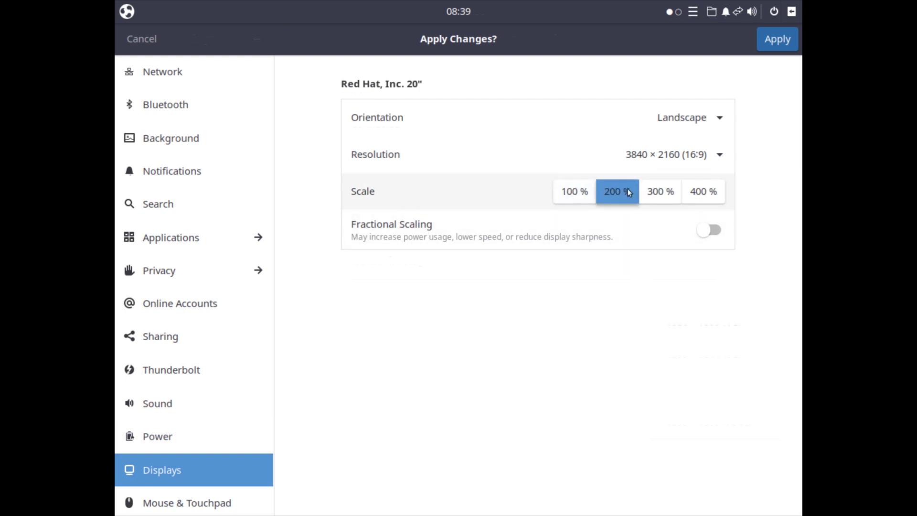
{"action": "left_click", "coordinate": [782, 39]}
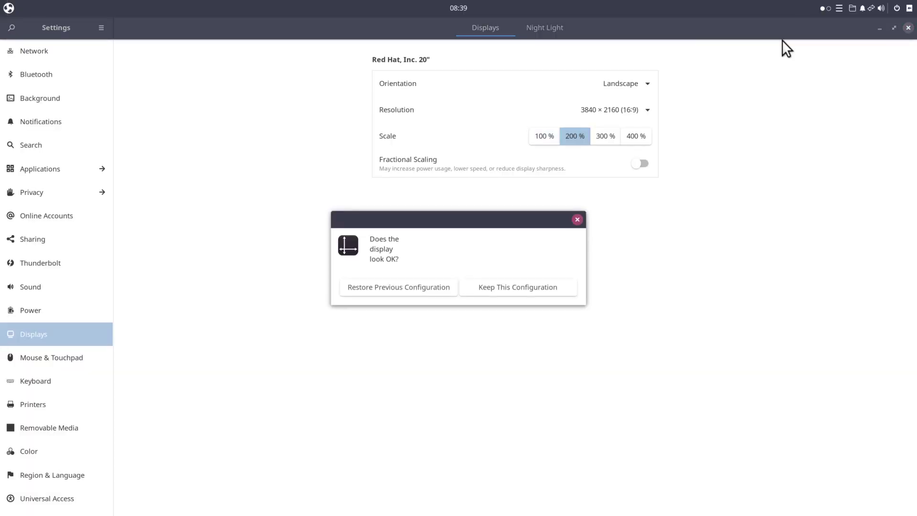
{"action": "left_click", "coordinate": [527, 291]}
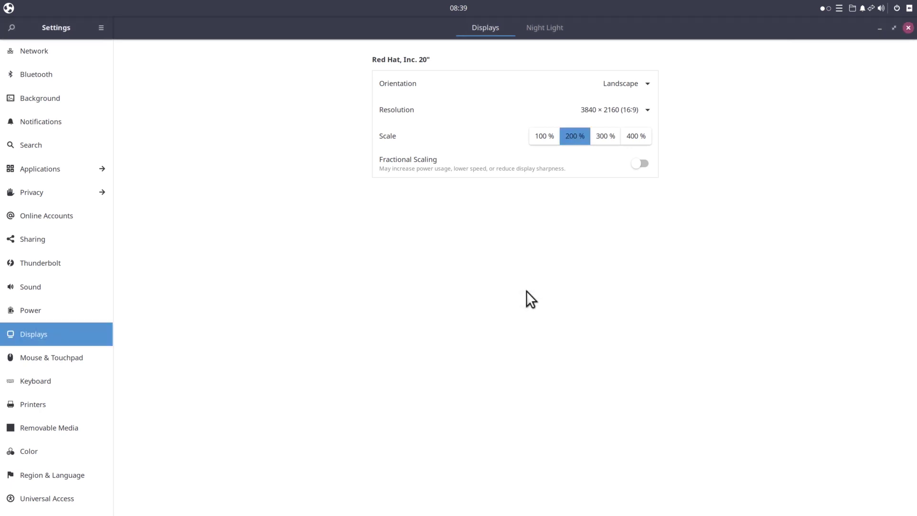
{"action": "left_click", "coordinate": [907, 27]}
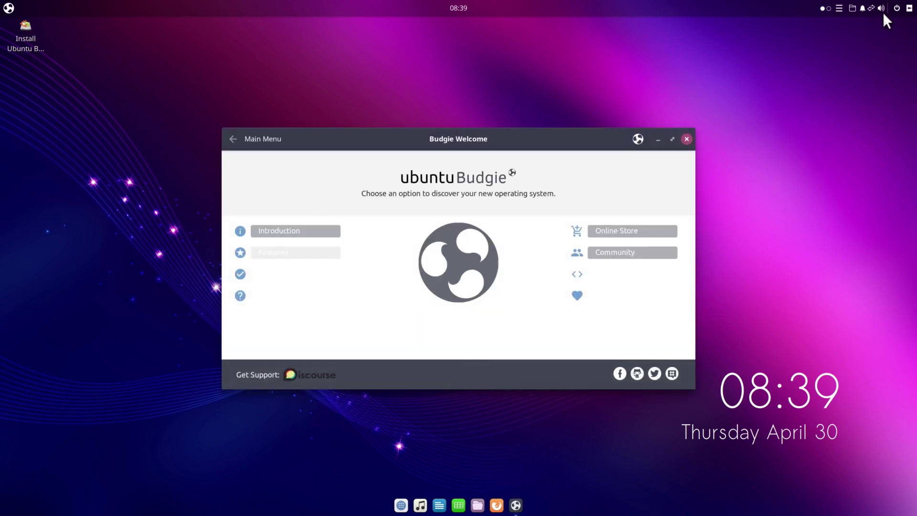
Log out of the live session from the panel power menu and confirm Logout
{"action": "left_click", "coordinate": [894, 8]}
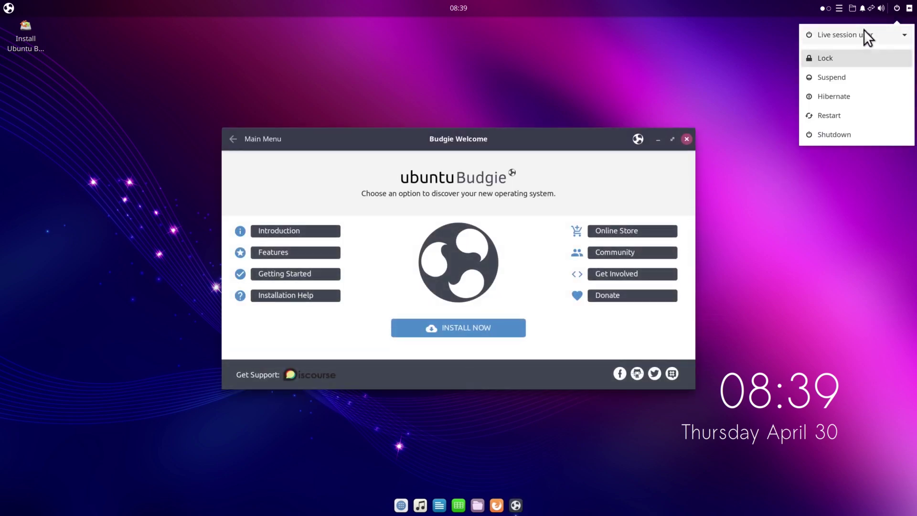
{"action": "left_click", "coordinate": [850, 50]}
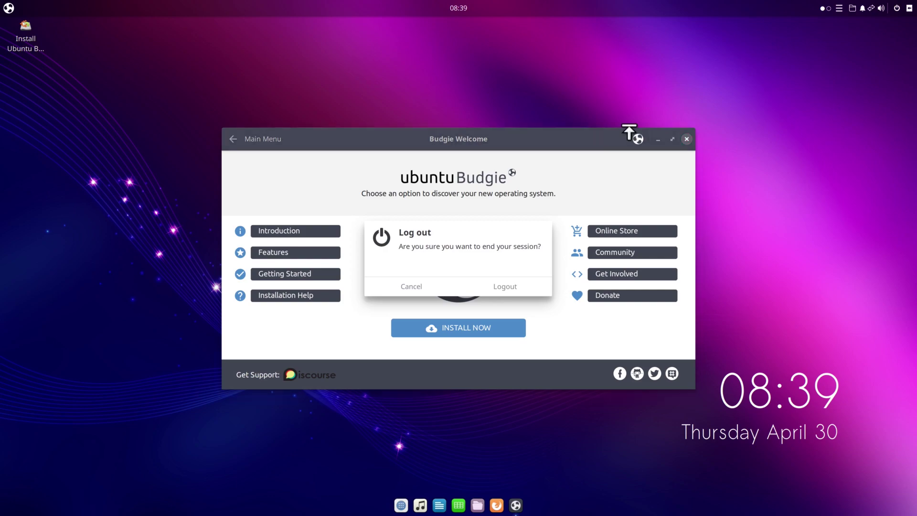
{"action": "left_click", "coordinate": [526, 279]}
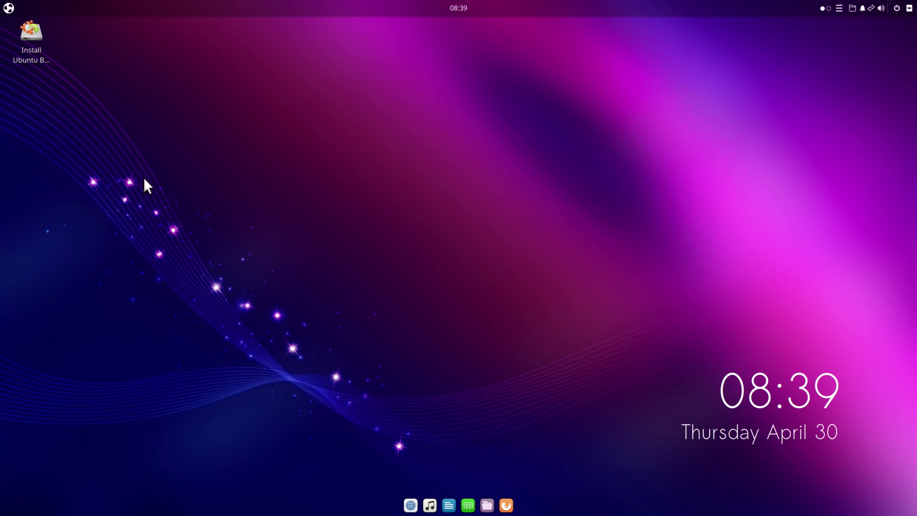
Start the installer, keep English, and choose the Switzerland German (no dead keys) keyboard layout
{"action": "double_click", "coordinate": [37, 35]}
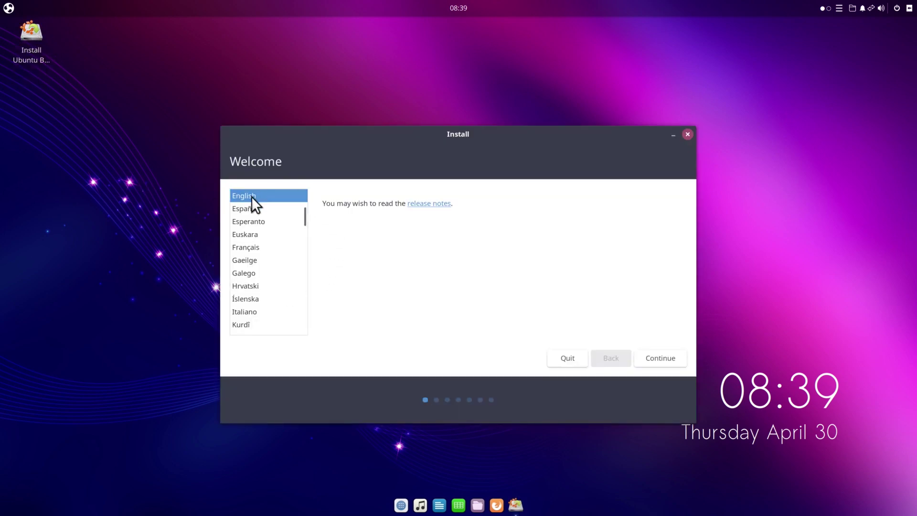
{"action": "left_click", "coordinate": [664, 360]}
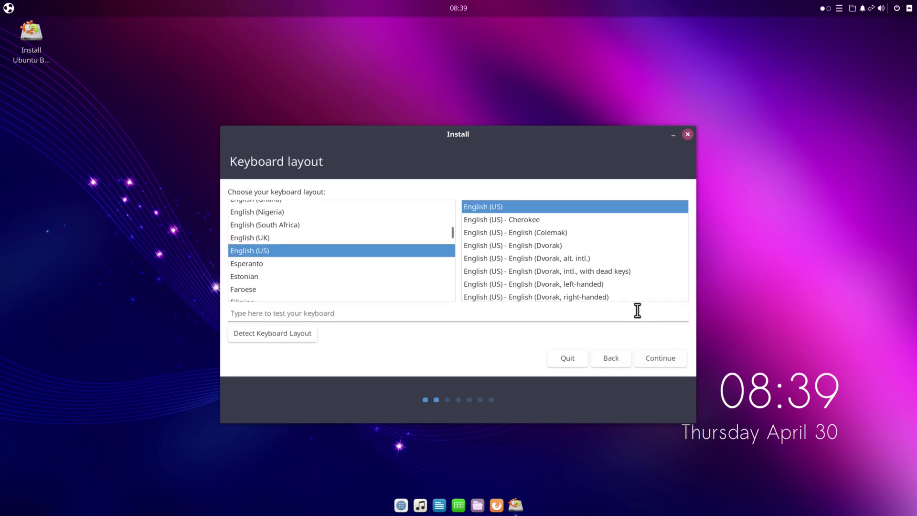
{"action": "left_click_drag", "start_coordinate": [453, 233], "coordinate": [445, 285]}
{"action": "left_click", "coordinate": [406, 285]}
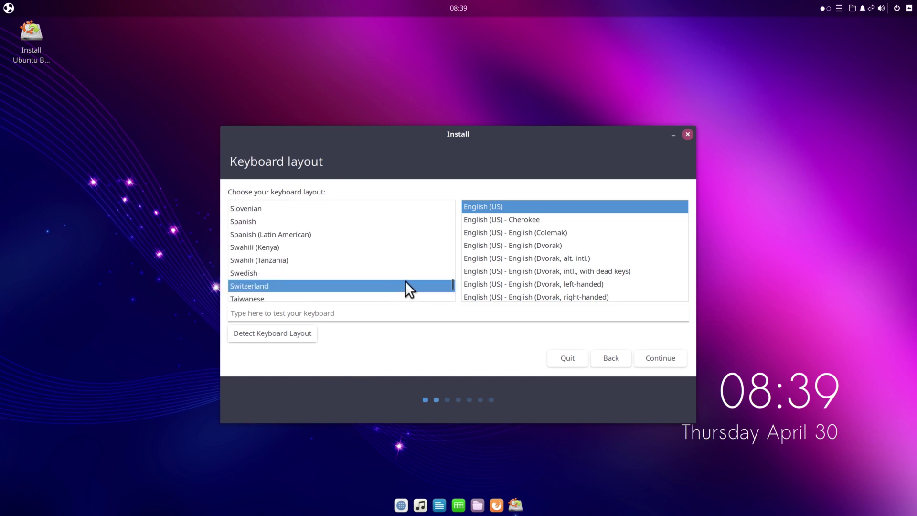
{"action": "left_click", "coordinate": [659, 357]}
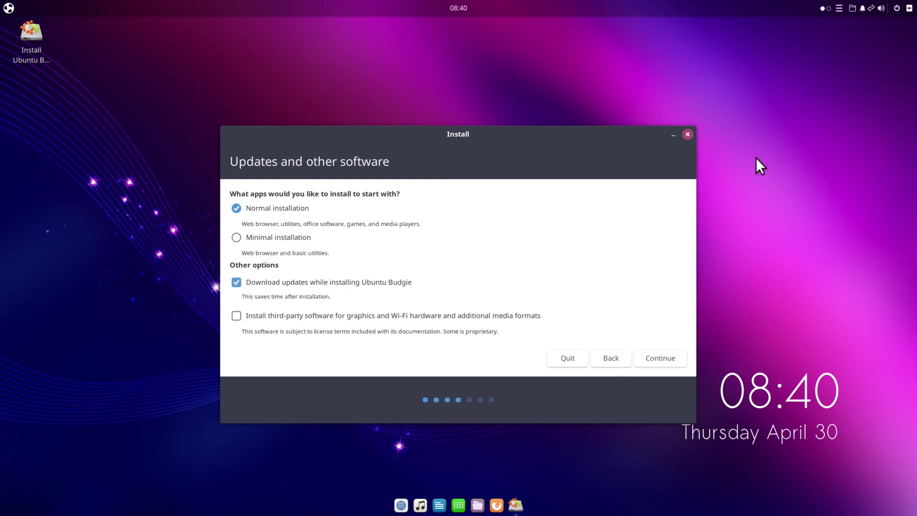
Check the wired network status, then continue with Normal installation and updates selected
{"action": "left_click", "coordinate": [870, 7]}
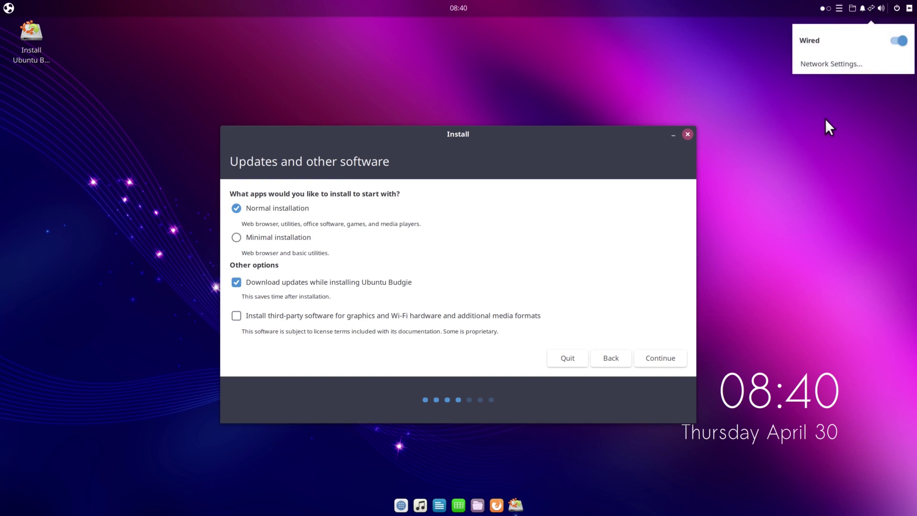
{"action": "left_click", "coordinate": [500, 159]}
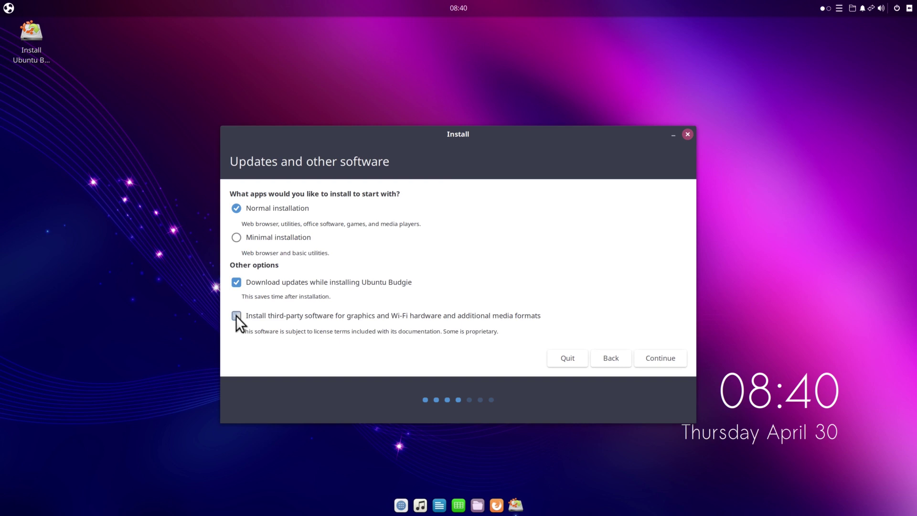
{"action": "left_click", "coordinate": [654, 358]}
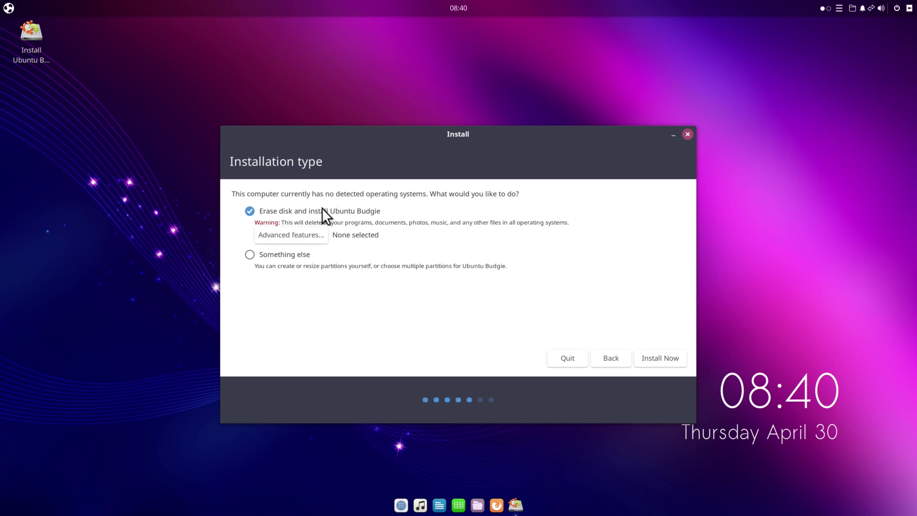
Choose 'Something else' as the installation type to reach the /dev/vda partition editor
{"action": "left_click", "coordinate": [309, 234]}
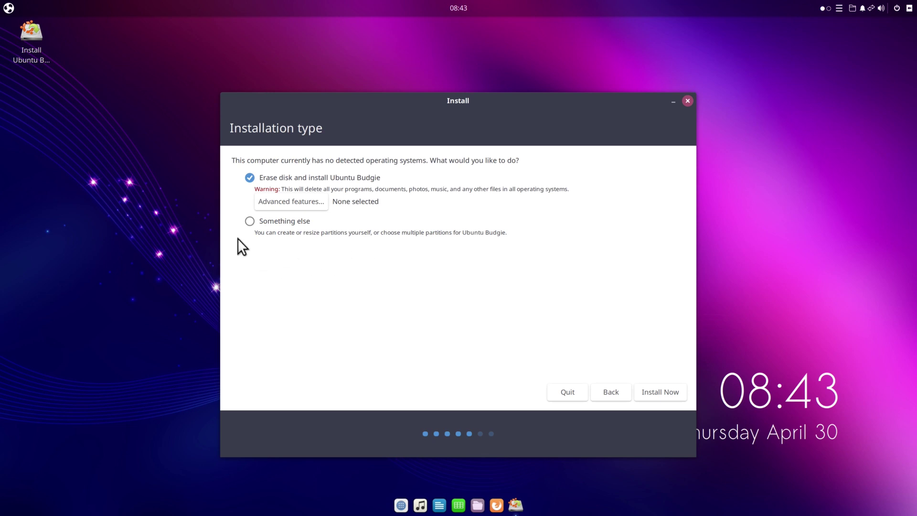
{"action": "left_click", "coordinate": [249, 221]}
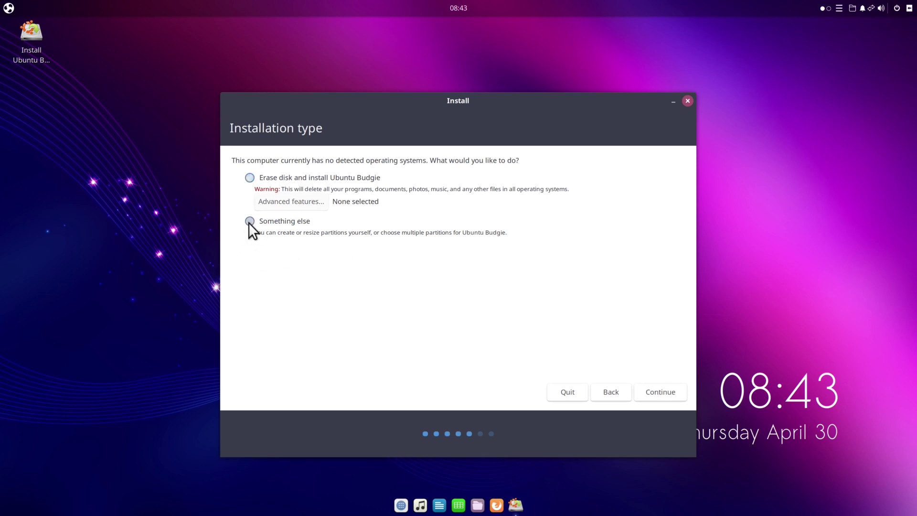
{"action": "left_click", "coordinate": [660, 392]}
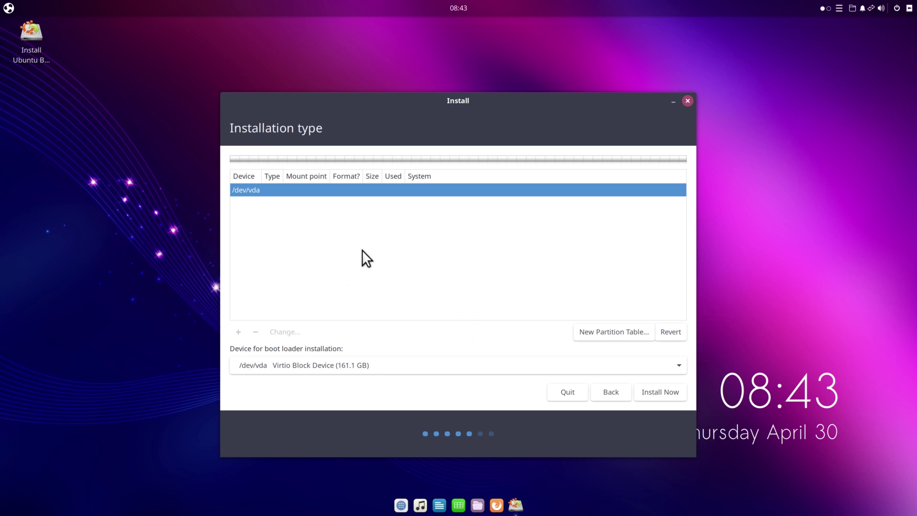
{"action": "left_click", "coordinate": [610, 393]}
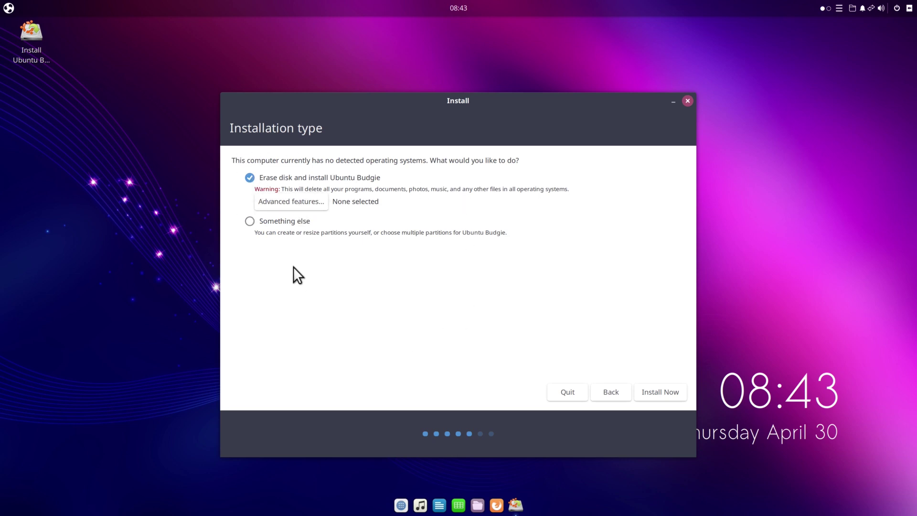
{"action": "left_click", "coordinate": [251, 222]}
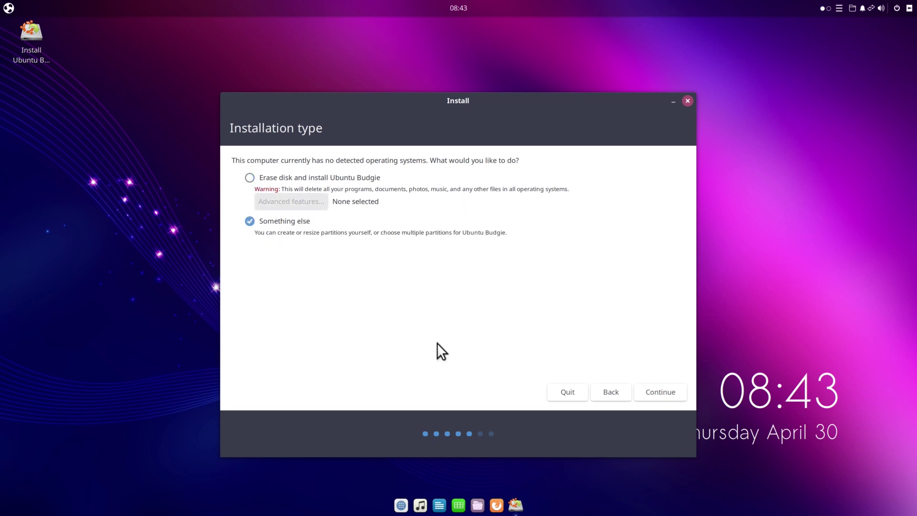
{"action": "left_click", "coordinate": [649, 394]}
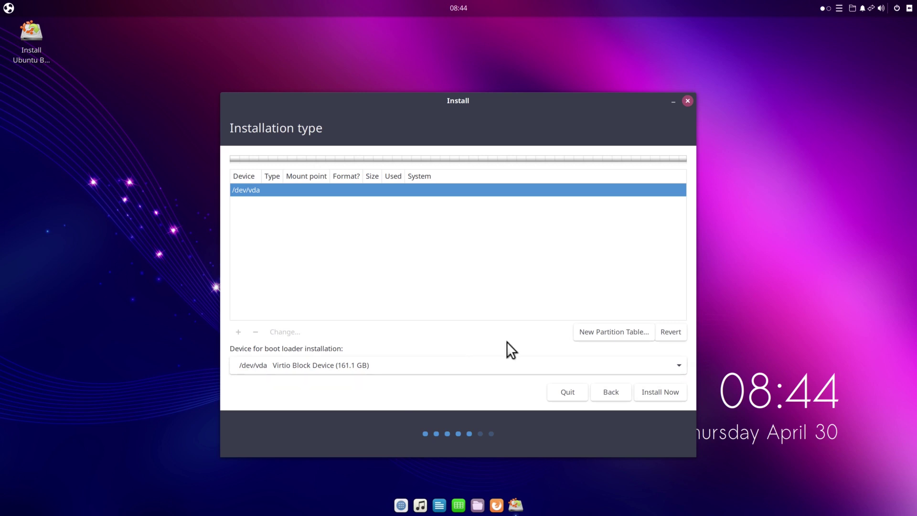
Create a new empty partition table on /dev/vda and add a partition in the 161061 MB free space
{"action": "left_click", "coordinate": [628, 334]}
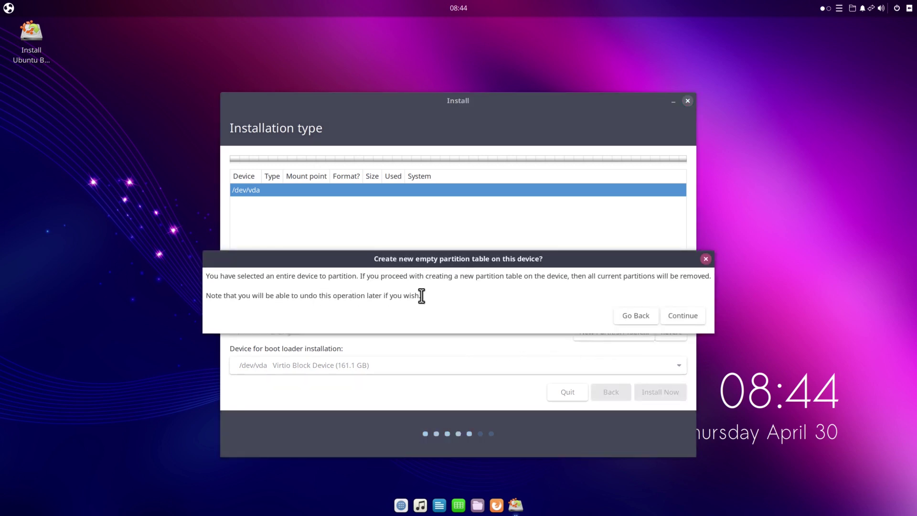
{"action": "left_click", "coordinate": [683, 316]}
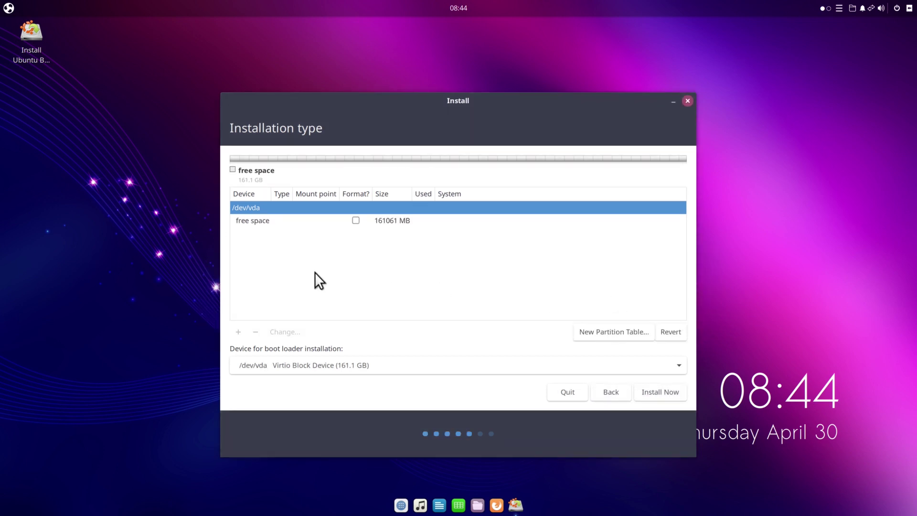
{"action": "left_click", "coordinate": [268, 223]}
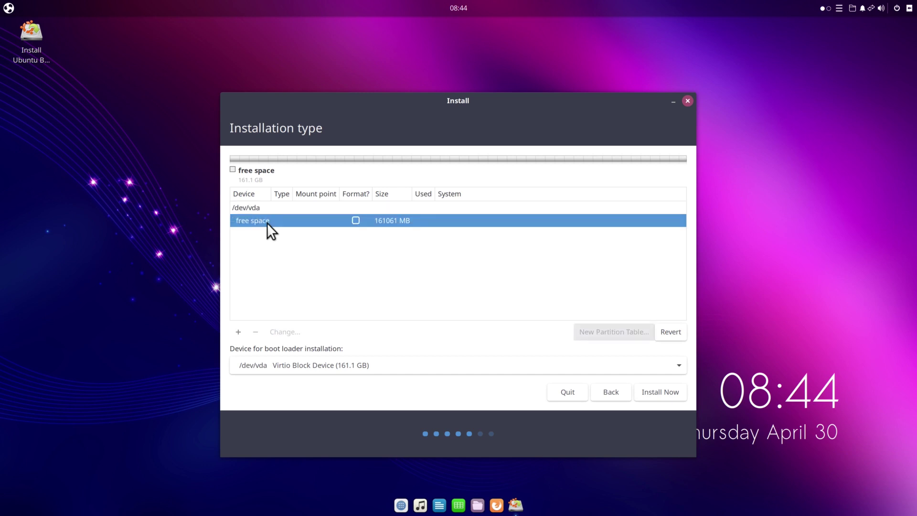
{"action": "left_click", "coordinate": [238, 331]}
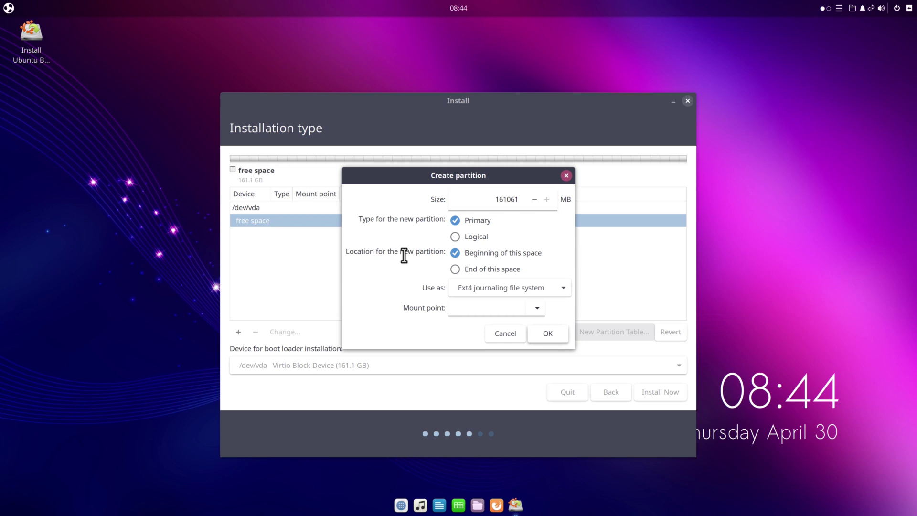
Create a 200 MB EFI System Partition, then add a partition in the remaining 160860 MB
{"action": "double_click", "coordinate": [508, 200]}
{"action": "type", "text": "200"}
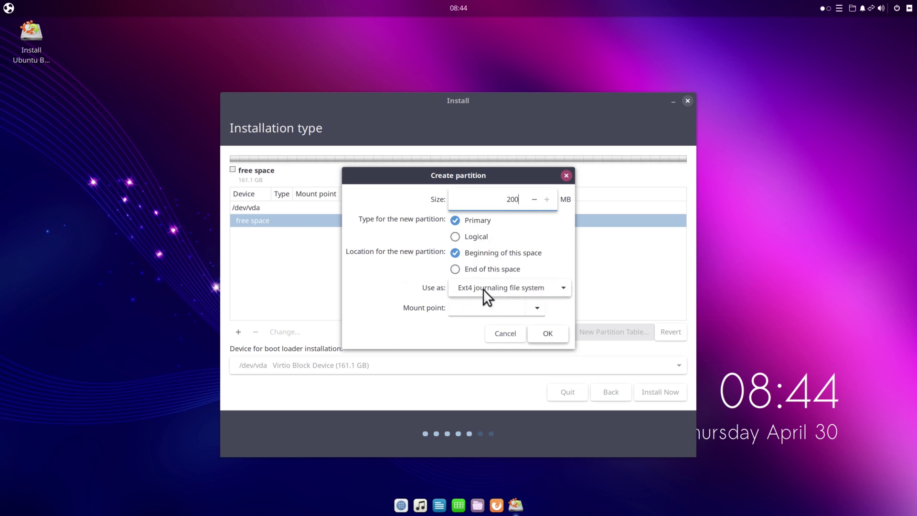
{"action": "left_click", "coordinate": [504, 289]}
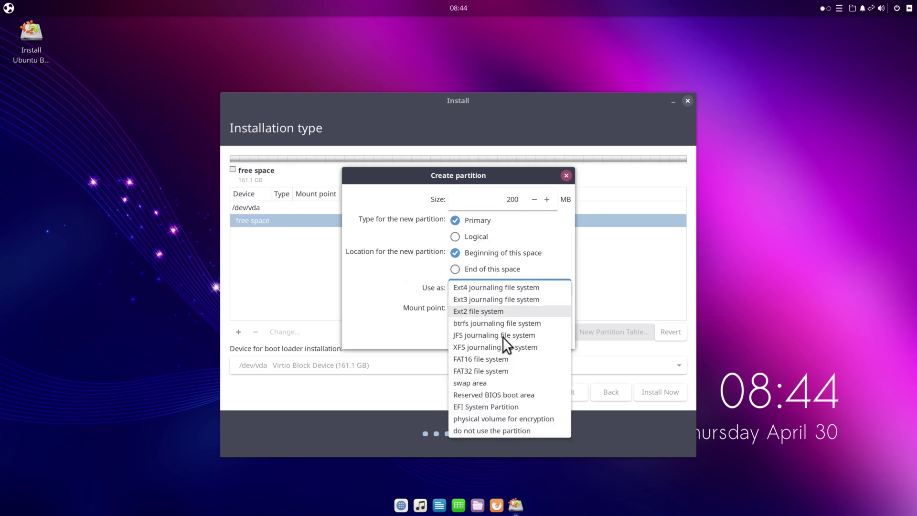
{"action": "left_click", "coordinate": [502, 406]}
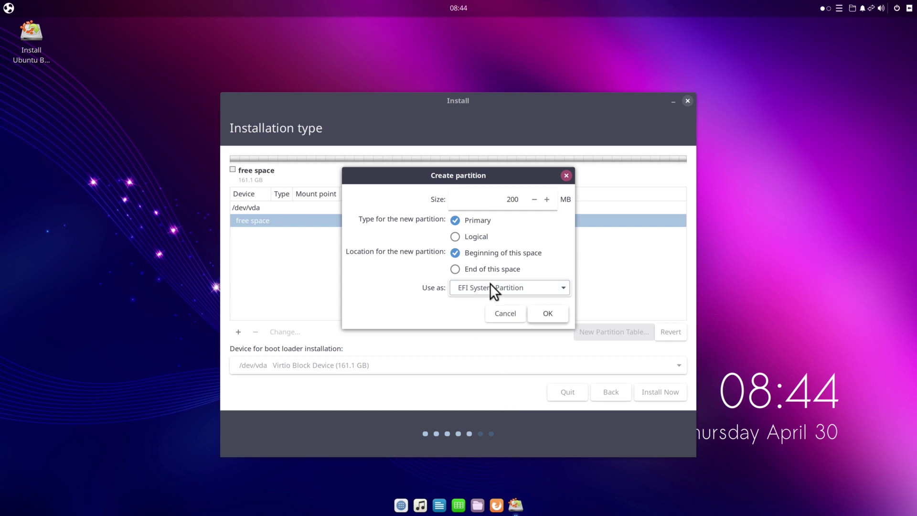
{"action": "left_click", "coordinate": [549, 315]}
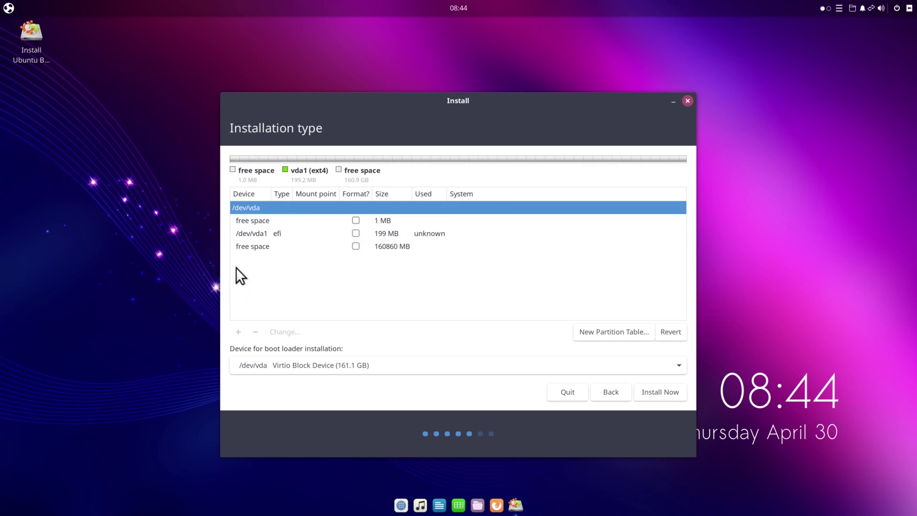
{"action": "left_click", "coordinate": [257, 248]}
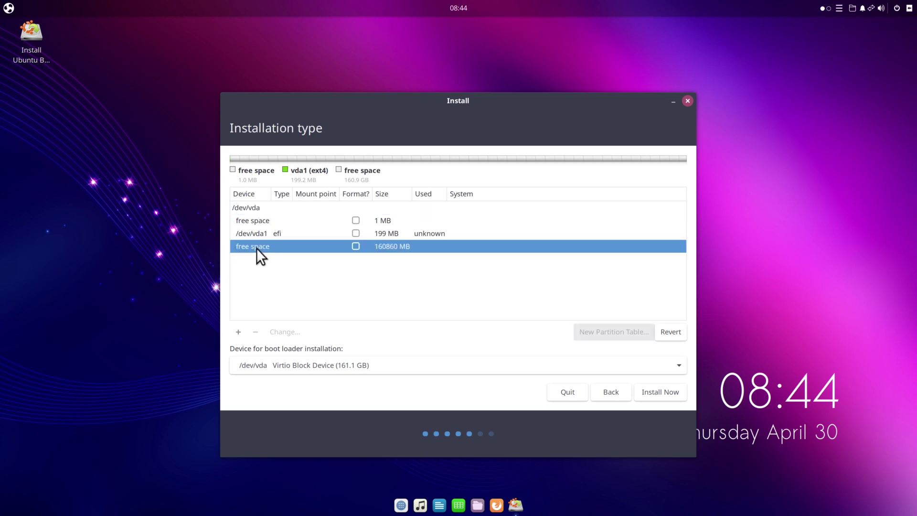
{"action": "left_click", "coordinate": [240, 330]}
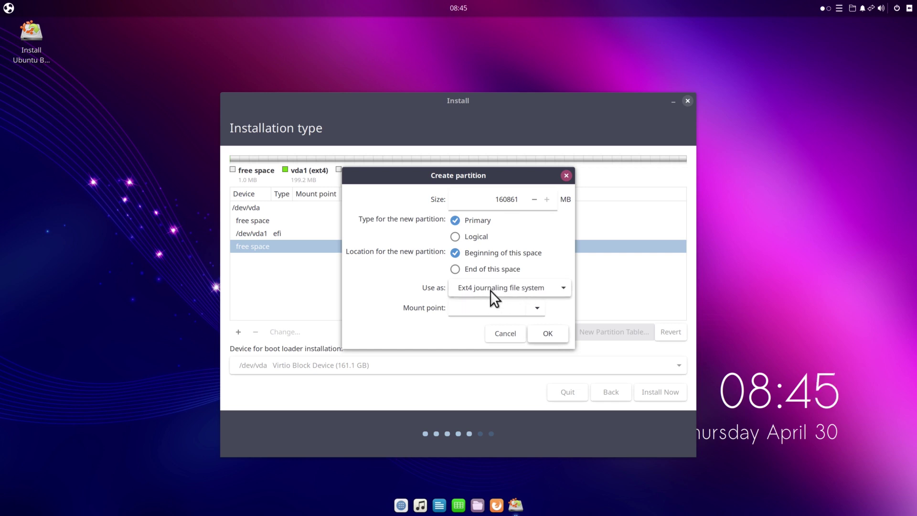
Make the new partition Ext4 journaling file system mounted at / and confirm it
{"action": "left_click", "coordinate": [523, 288]}
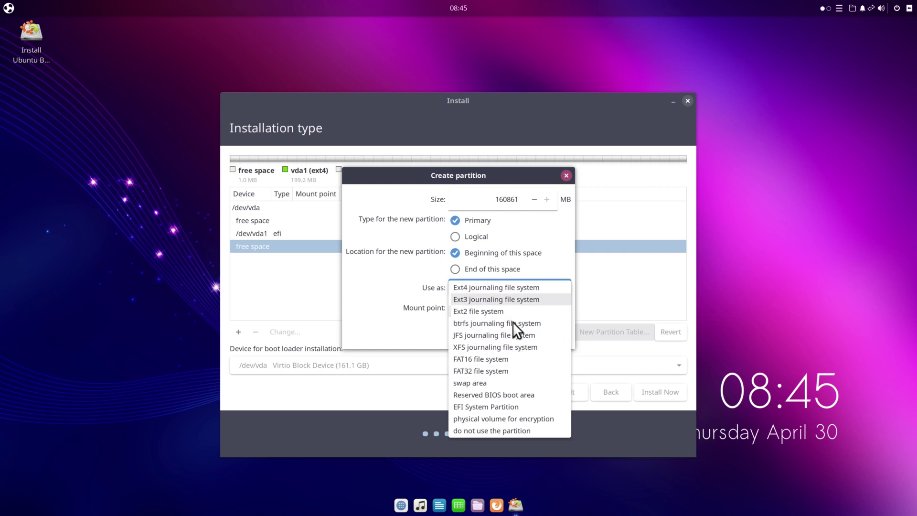
{"action": "left_click", "coordinate": [471, 287]}
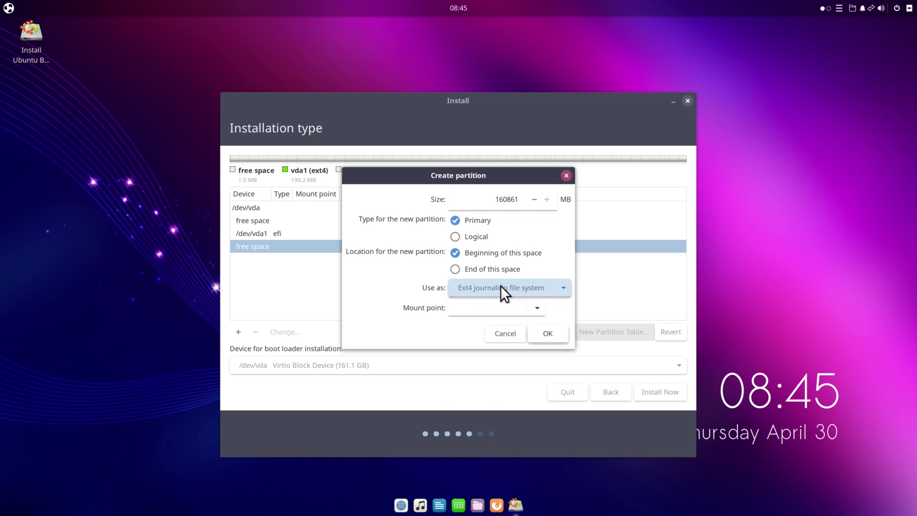
{"action": "left_click", "coordinate": [538, 308]}
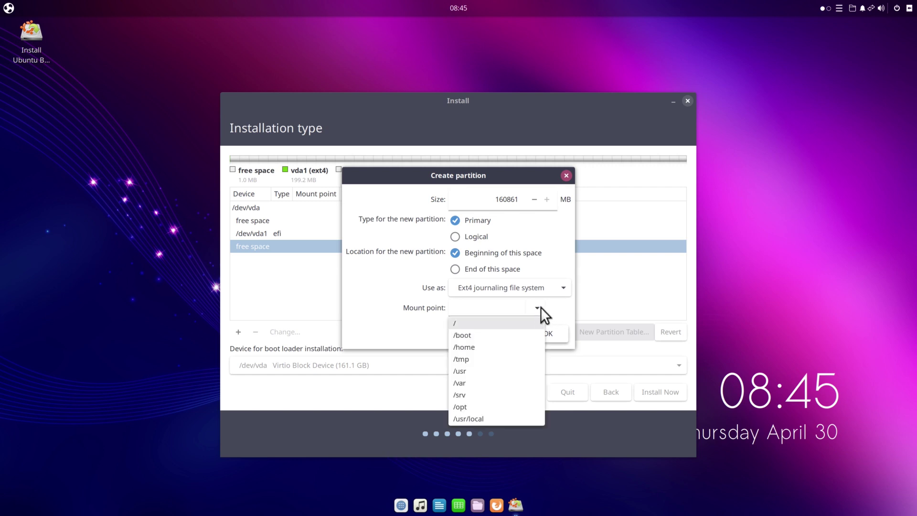
{"action": "left_click", "coordinate": [463, 323]}
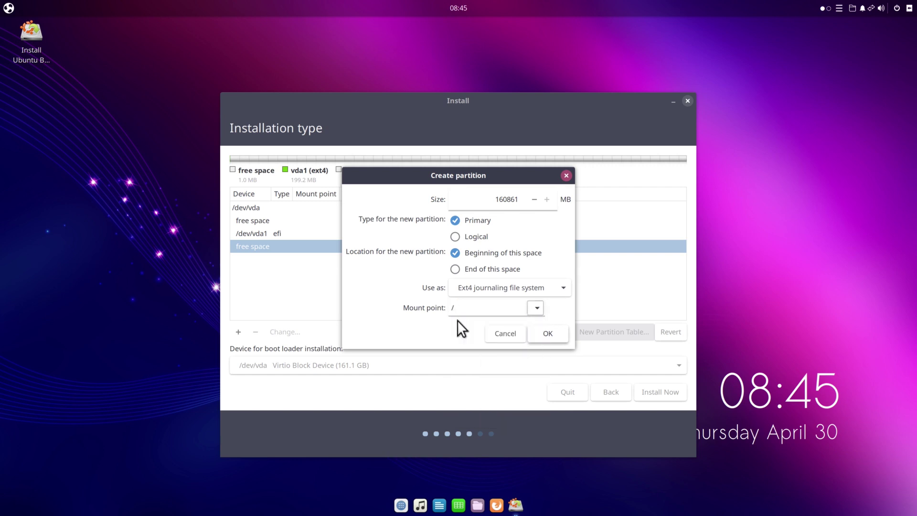
{"action": "left_click", "coordinate": [543, 337]}
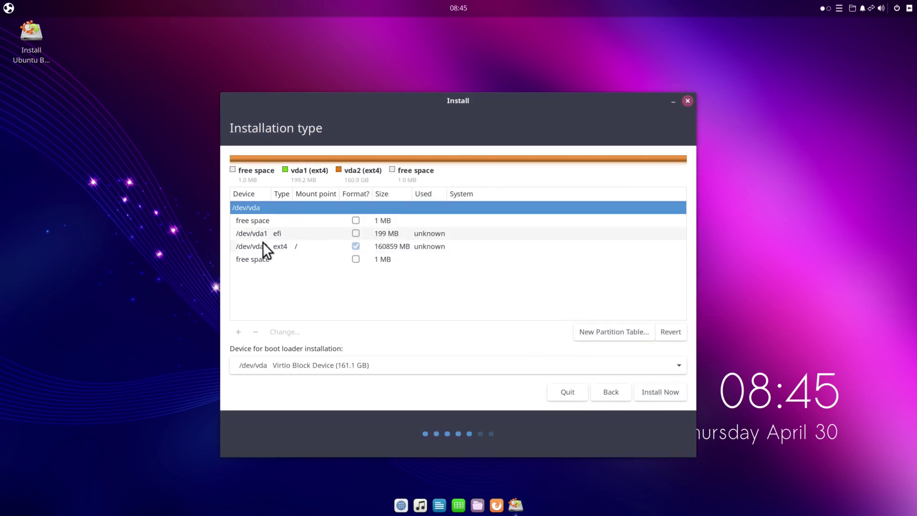
Select /dev/vda2, choose Install Now, and confirm writing the partition changes to disk
{"action": "left_click", "coordinate": [268, 245]}
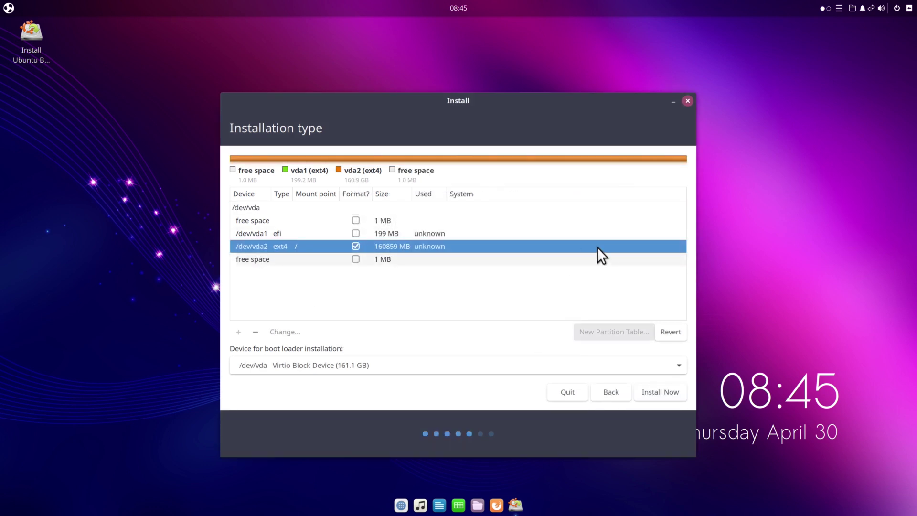
{"action": "left_click", "coordinate": [659, 396]}
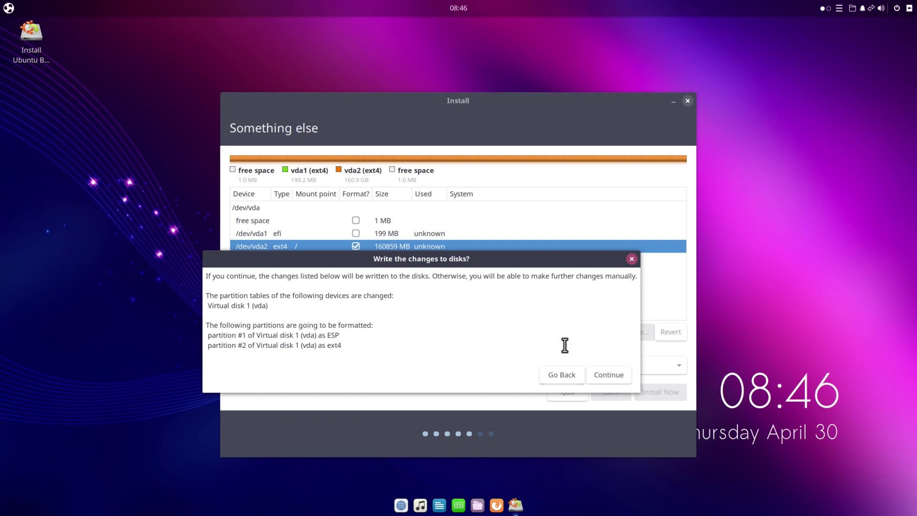
{"action": "left_click", "coordinate": [608, 374]}
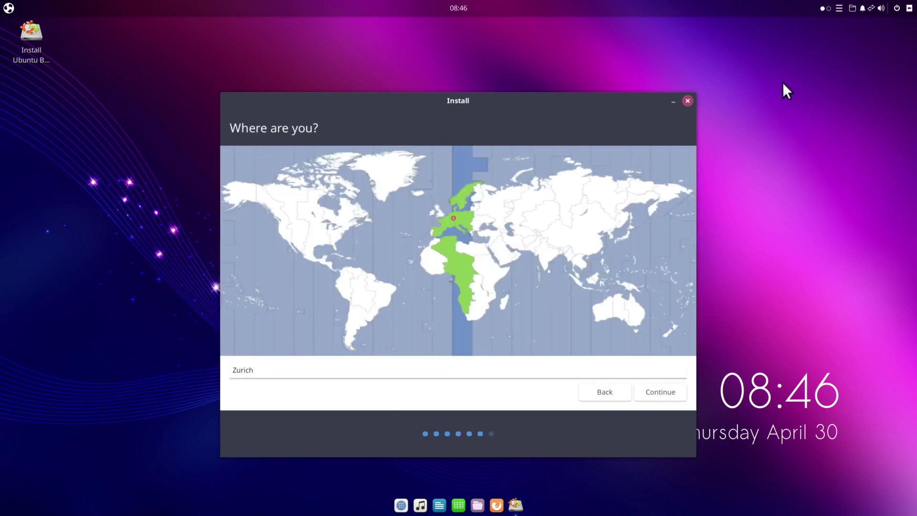
Accept Zurich as the location and enter the user's full name
{"action": "left_click", "coordinate": [652, 388]}
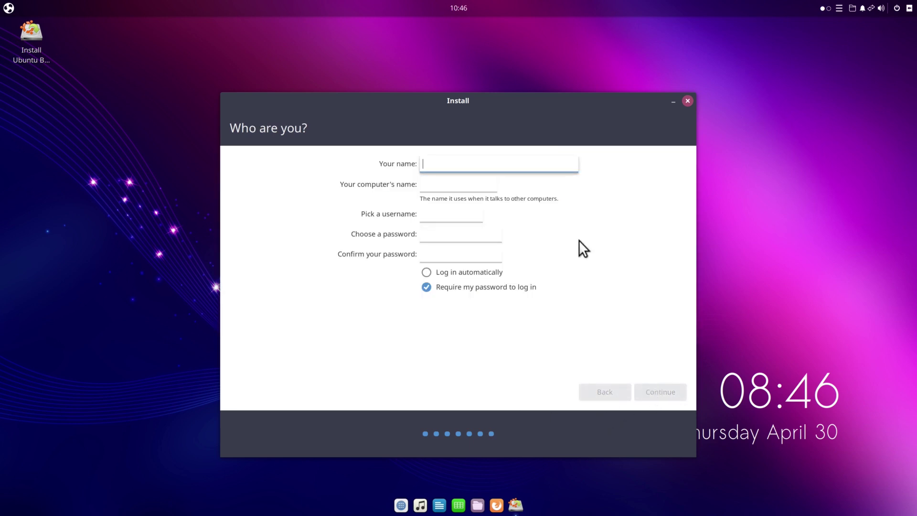
{"action": "type", "text": "Erm"}
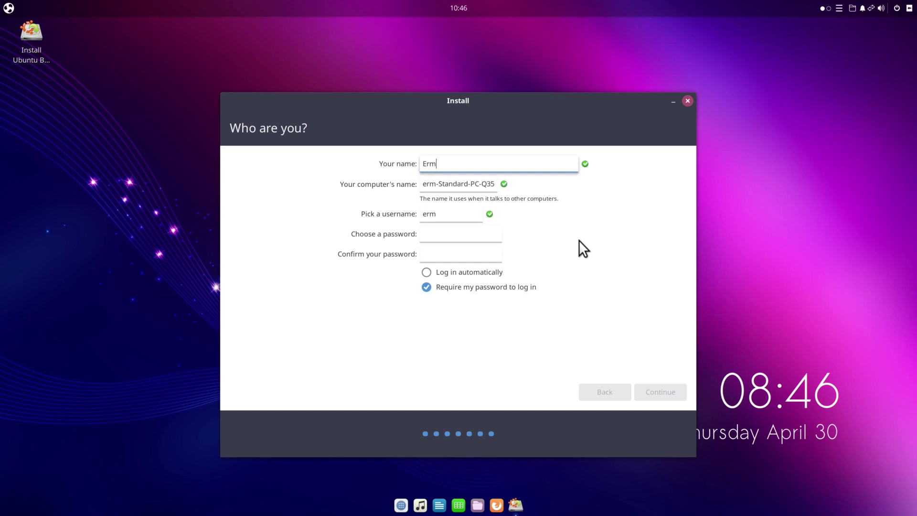
{"action": "type", "text": "anno Ferrari"}
{"action": "key", "text": "Tab"}
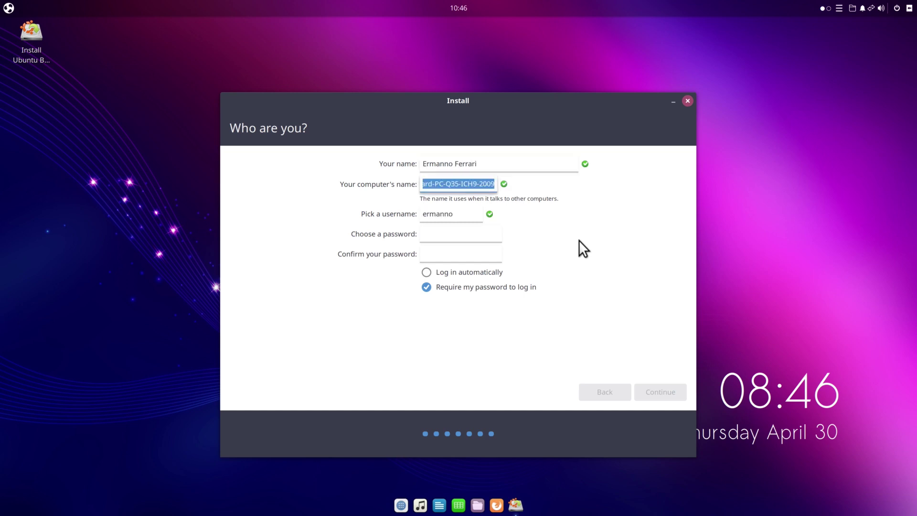
Name the computer ubuntubudgie, enter the account password, and continue installing
{"action": "type", "text": "u"}
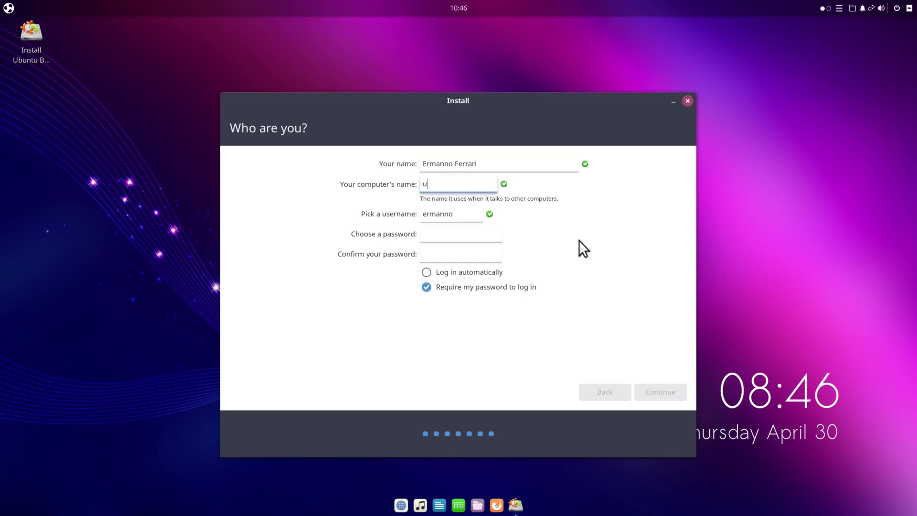
{"action": "type", "text": "buntubudgie"}
{"action": "key", "text": "Tab"}
{"action": "key", "text": "Tab"}
{"action": "type", "text": "•••••••••"}
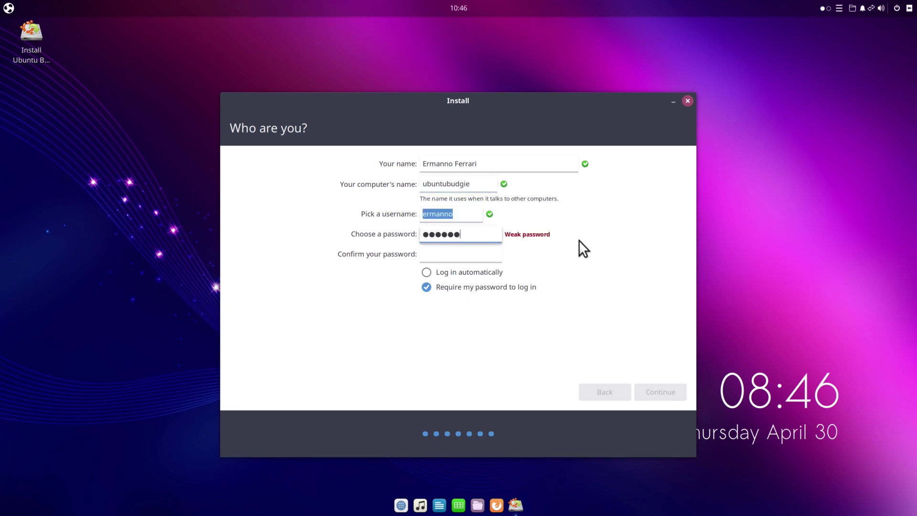
{"action": "key", "text": "Tab"}
{"action": "type", "text": "•••••••••"}
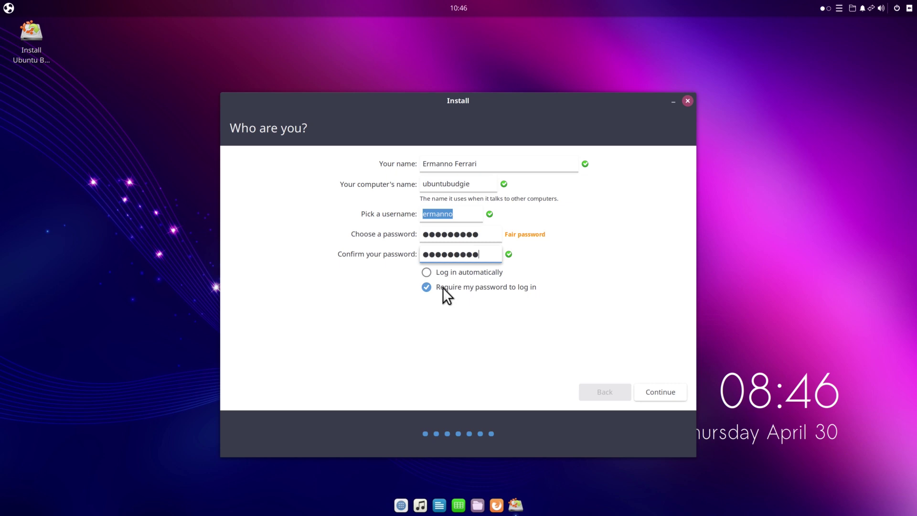
{"action": "left_click", "coordinate": [655, 389]}
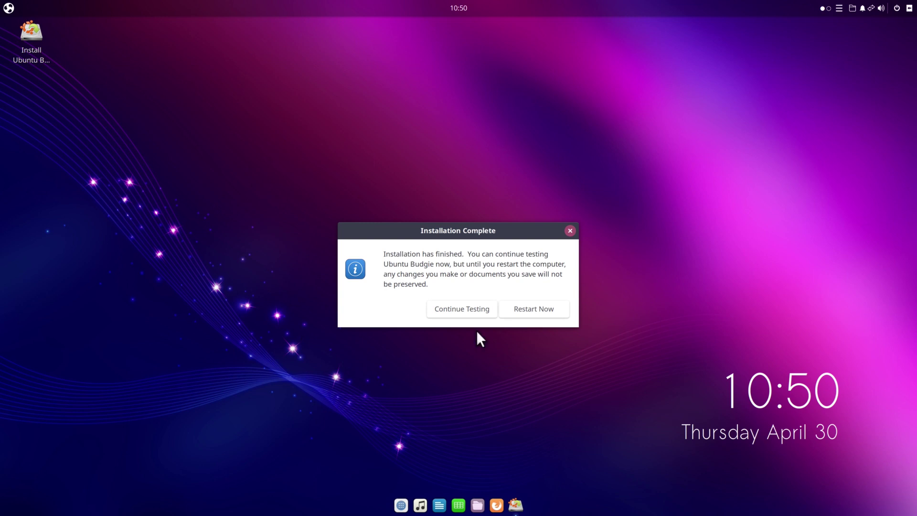
Choose Restart Now in the Installation Complete dialog
{"action": "left_click", "coordinate": [523, 311]}
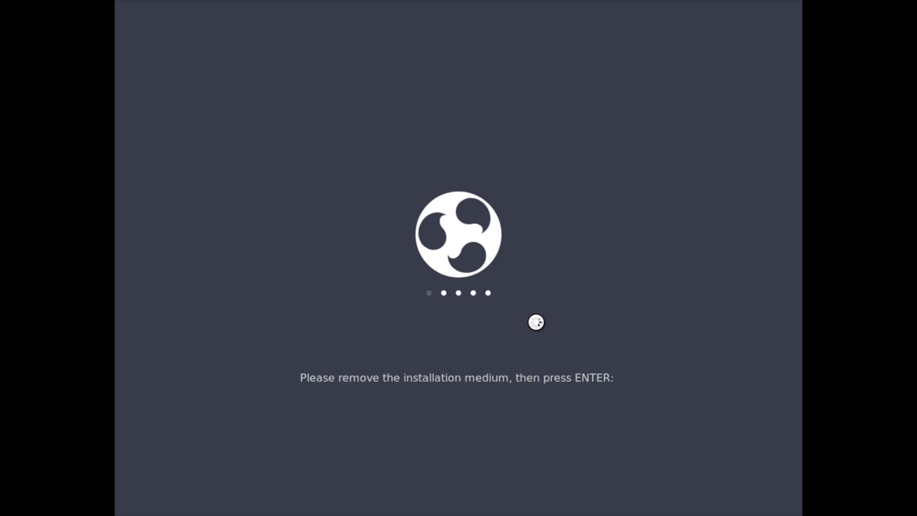
Confirm the installation medium is removed, then log in with the account password
{"action": "key", "text": "Return"}
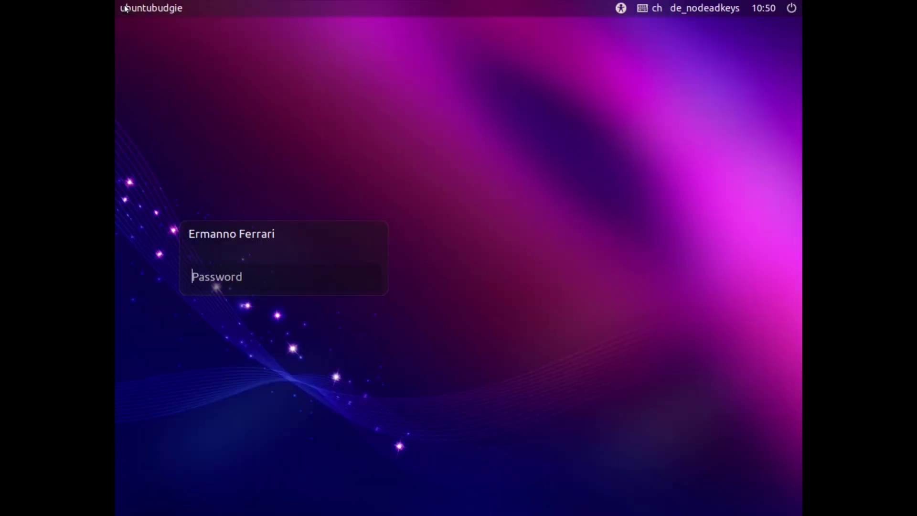
{"action": "type", "text": "•••••••••"}
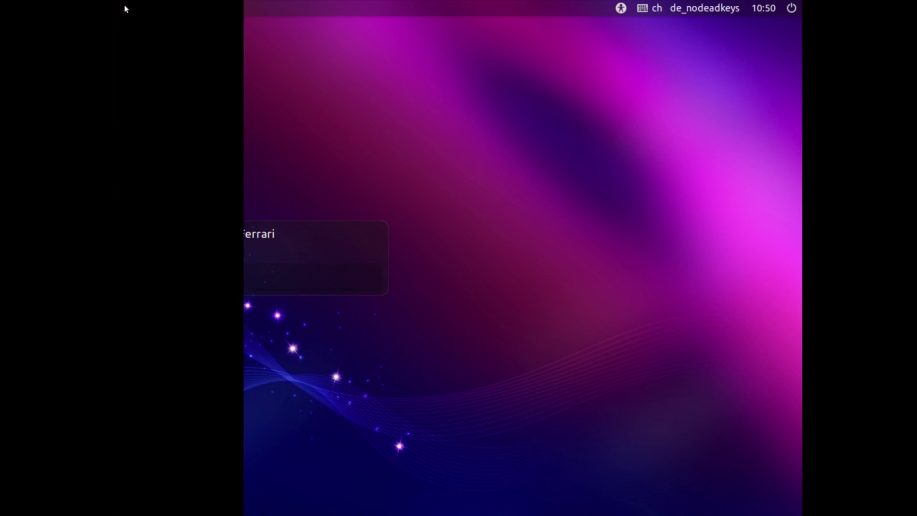
{"action": "key", "text": "Return"}
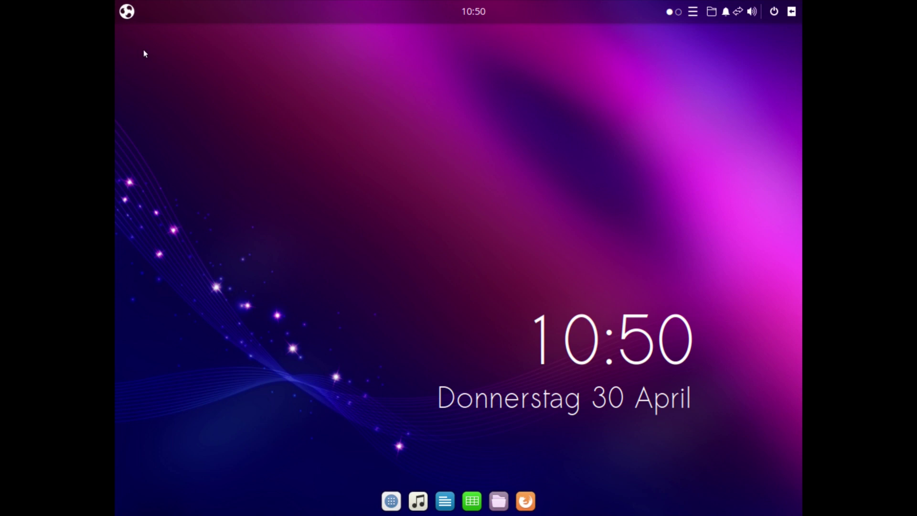
Search the application menu for Settings and launch it
{"action": "key", "text": "super"}
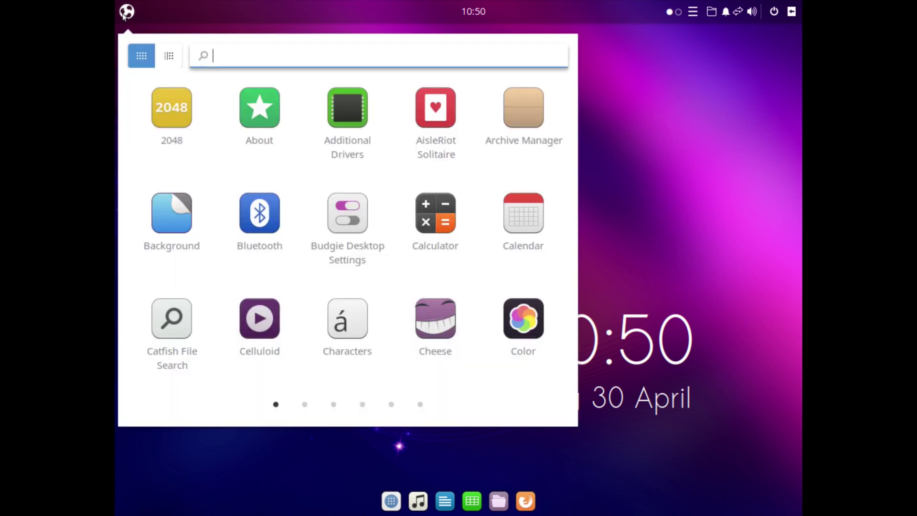
{"action": "type", "text": "see"}
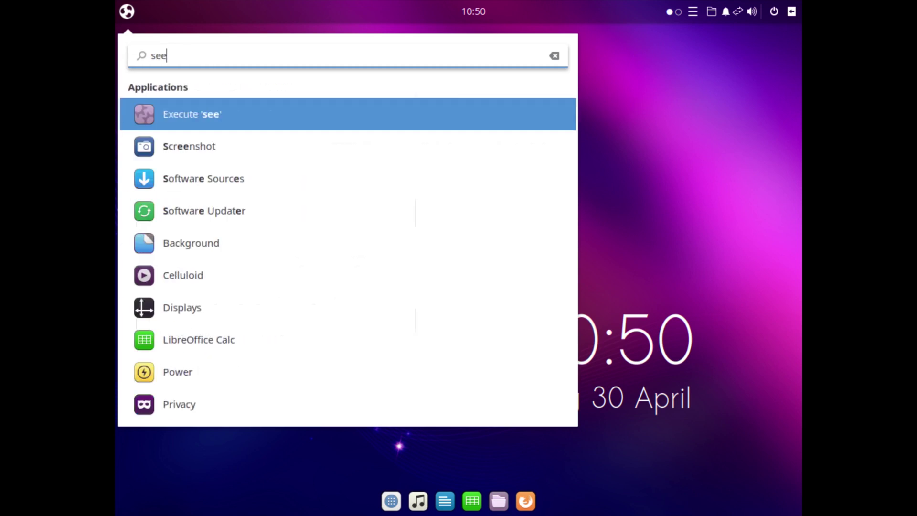
{"action": "key", "text": "BackSpace"}
{"action": "type", "text": "t"}
{"action": "left_click", "coordinate": [248, 113]}
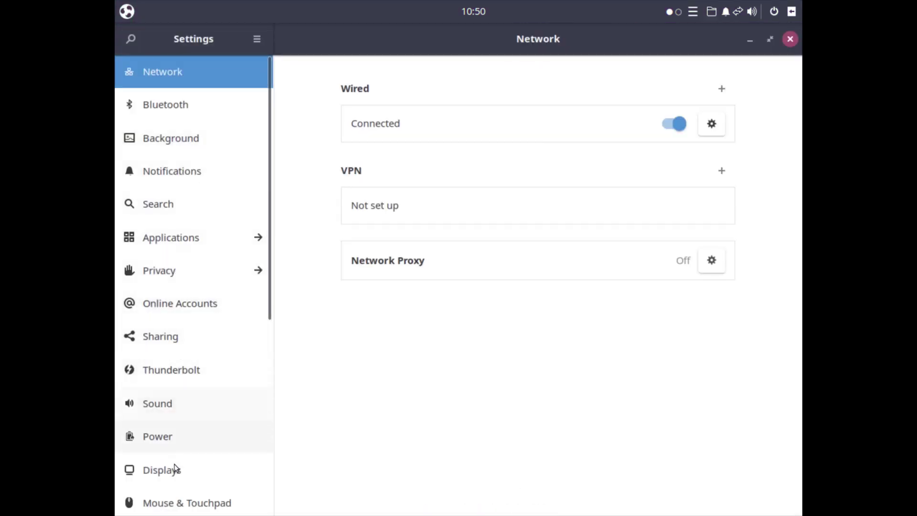
Set the display to 3840 × 2160 (16:9) at 200 % scale, apply and keep it
{"action": "left_click", "coordinate": [174, 464]}
{"action": "left_click", "coordinate": [640, 154]}
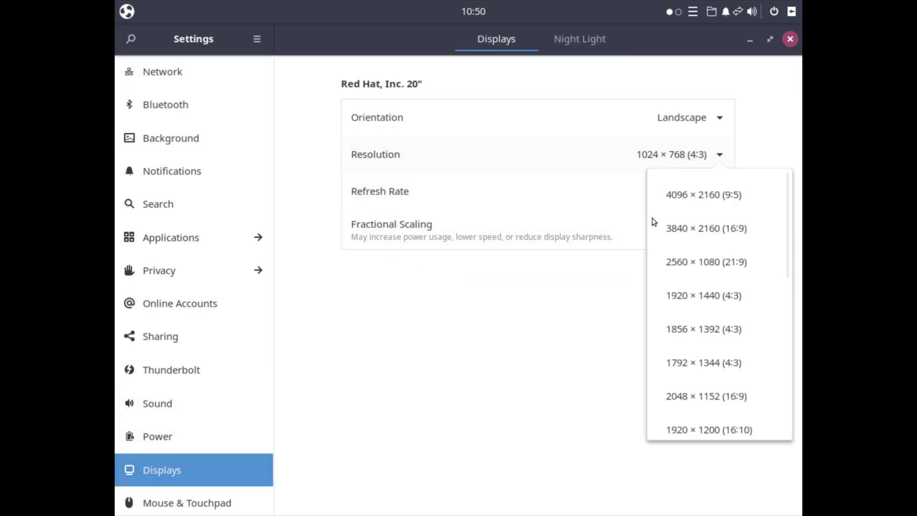
{"action": "left_click", "coordinate": [665, 228]}
{"action": "left_click", "coordinate": [617, 192]}
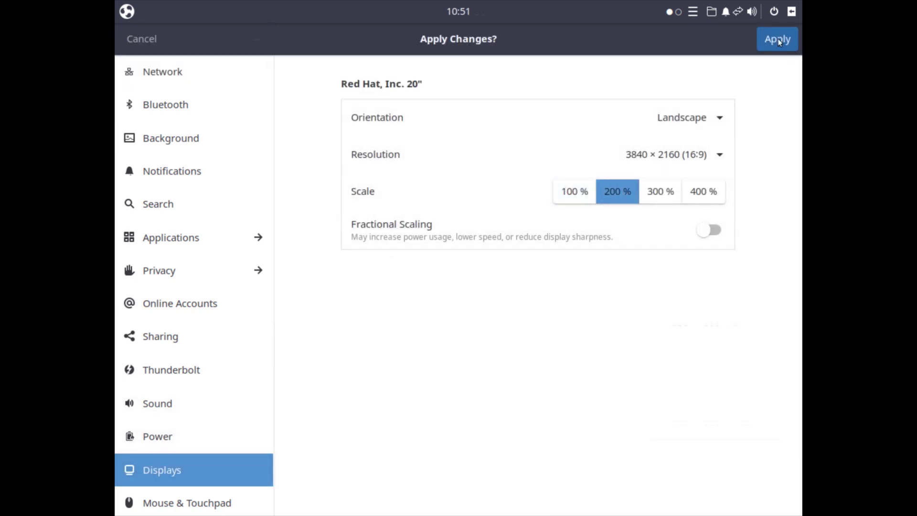
{"action": "left_click", "coordinate": [780, 42]}
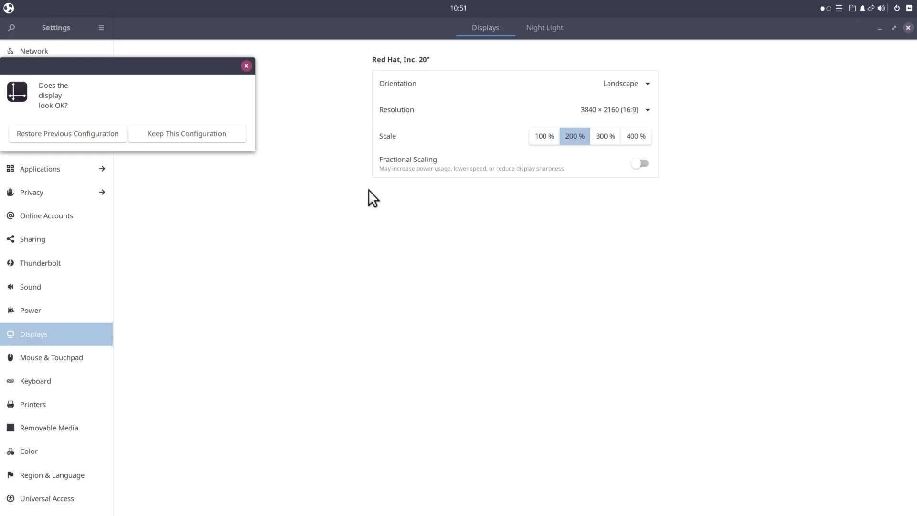
{"action": "left_click", "coordinate": [219, 133]}
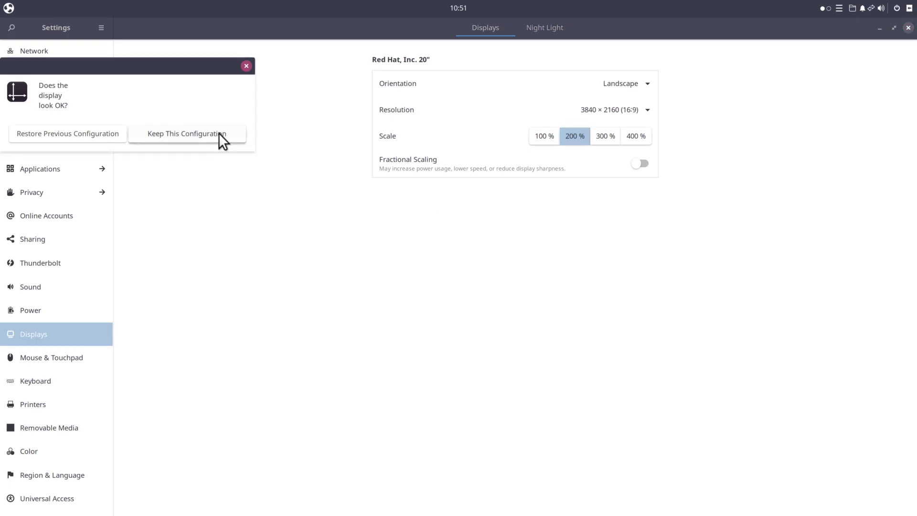
Close Settings, log out of the session, and log back in with the account password
{"action": "left_click", "coordinate": [908, 27]}
{"action": "left_click", "coordinate": [896, 8]}
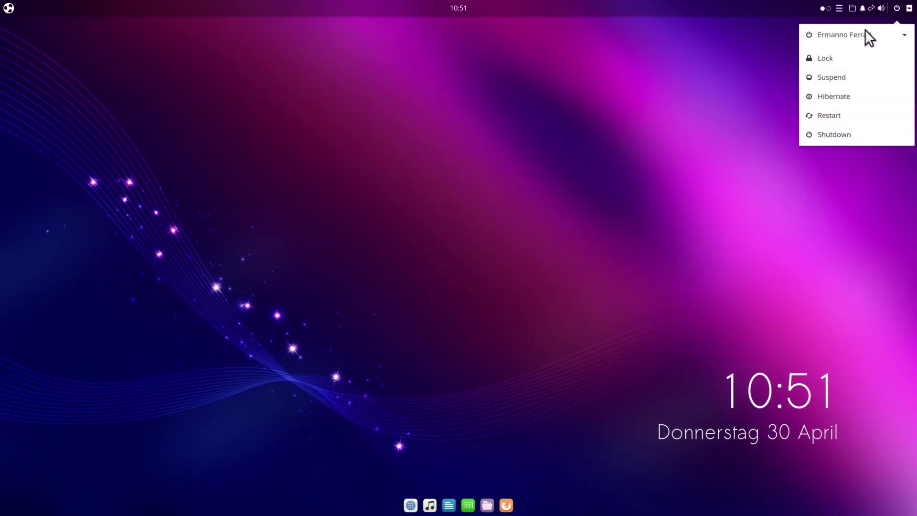
{"action": "left_click", "coordinate": [859, 33]}
{"action": "left_click", "coordinate": [841, 53]}
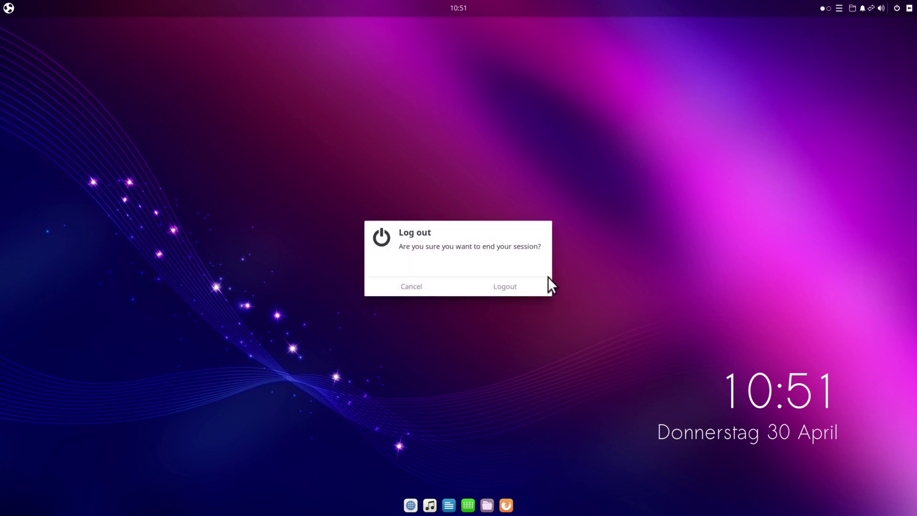
{"action": "left_click", "coordinate": [505, 287]}
{"action": "type", "text": "•••••••••"}
{"action": "key", "text": "Return"}
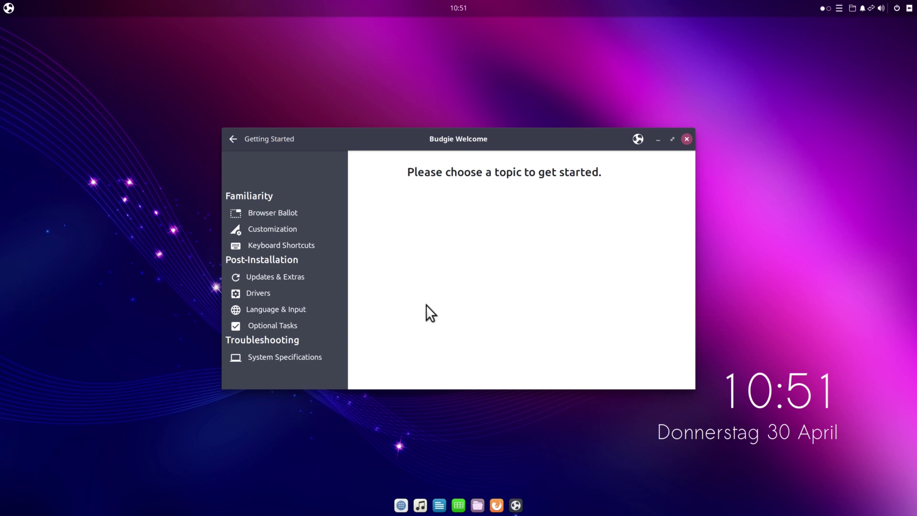
Scroll through the Browser Ballot browser list, then return to the welcome topics
{"action": "left_click", "coordinate": [272, 214]}
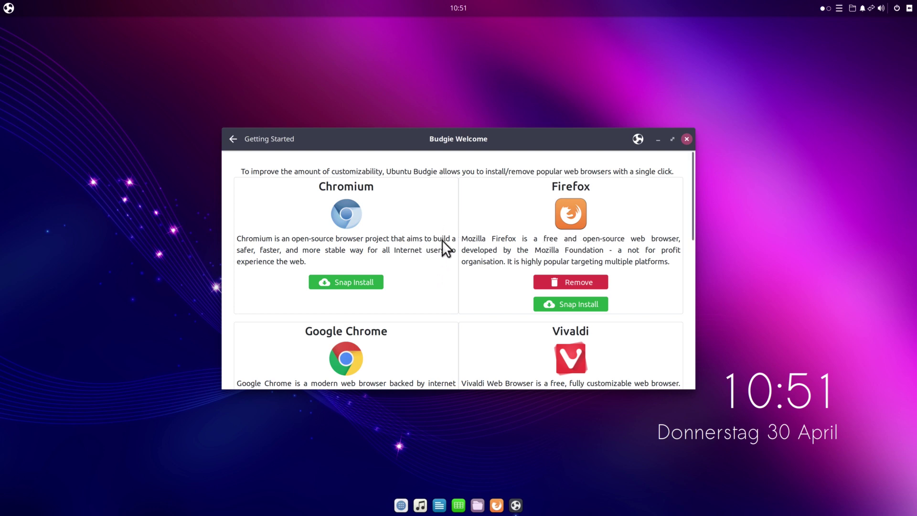
{"action": "scroll", "coordinate": [442, 240], "scroll_direction": "down", "scroll_amount": 5}
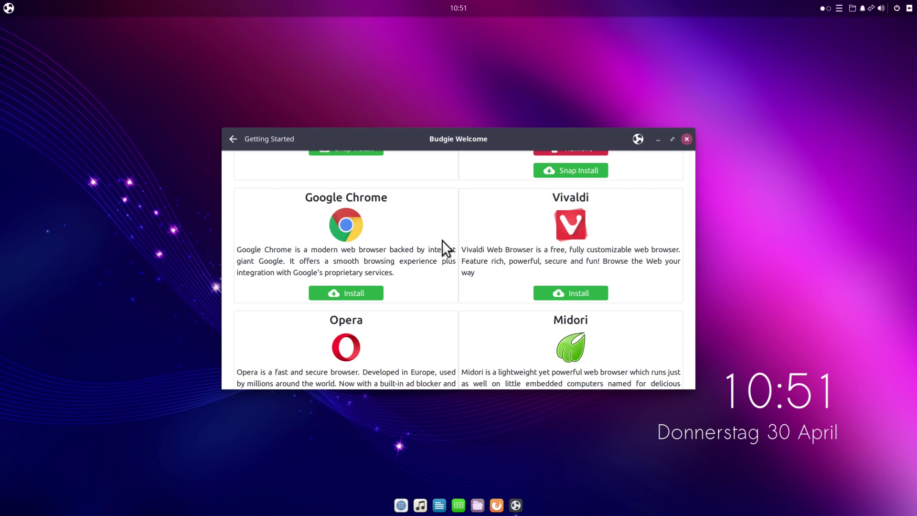
{"action": "scroll", "coordinate": [442, 240], "scroll_direction": "up", "scroll_amount": 5}
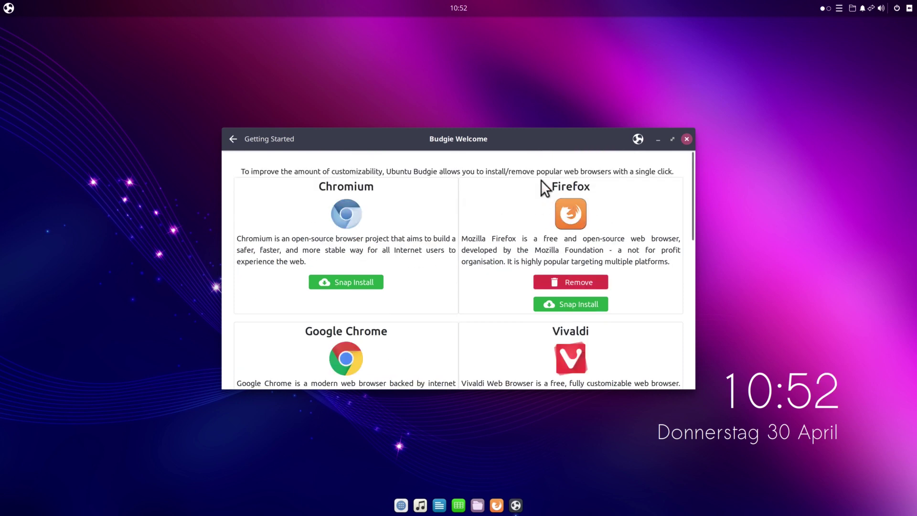
{"action": "left_click", "coordinate": [236, 138]}
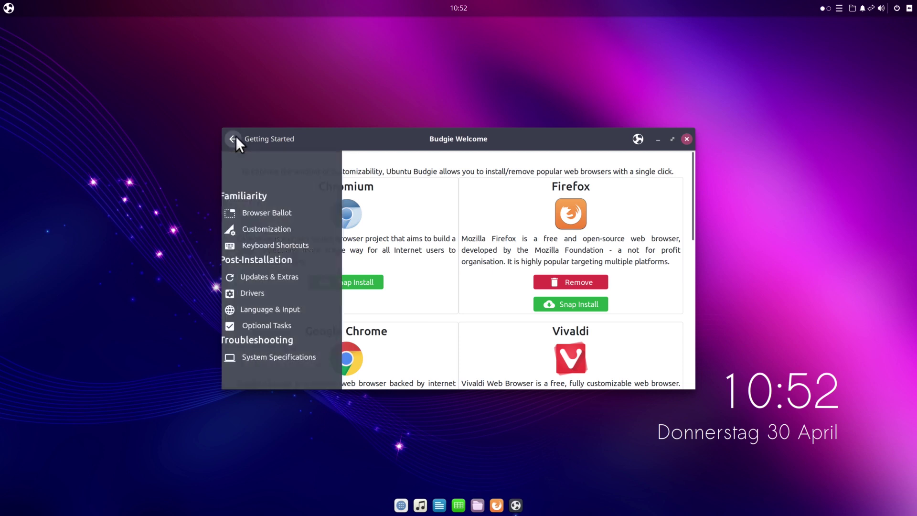
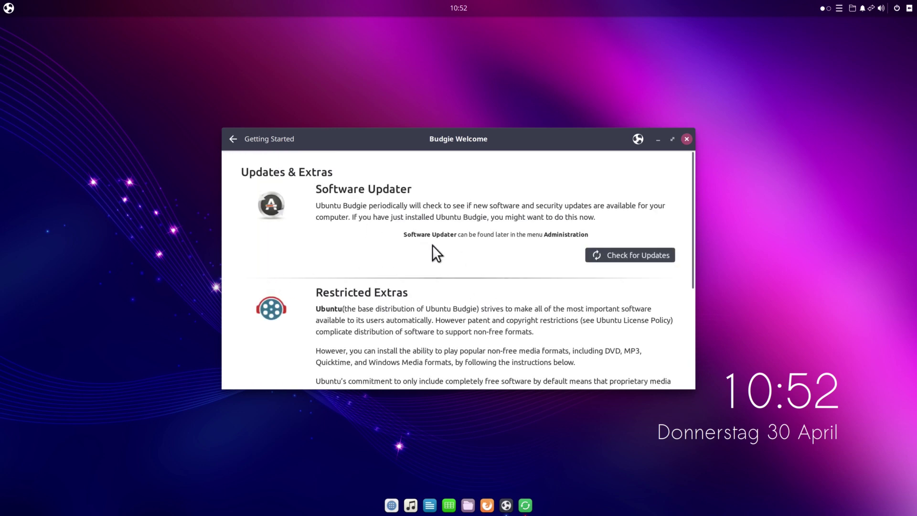
Check for updates, start installing them with Install Now, then open the welcome sections list
{"action": "left_click", "coordinate": [628, 260]}
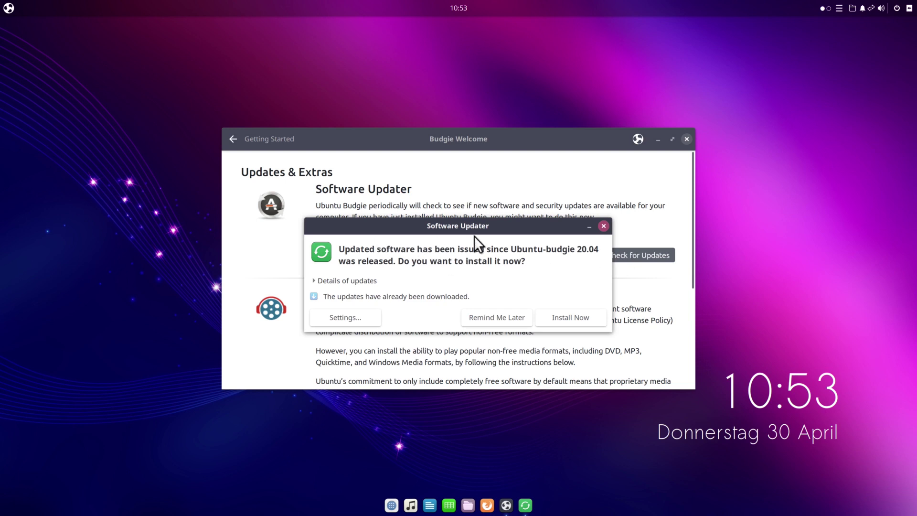
{"action": "left_click", "coordinate": [566, 318]}
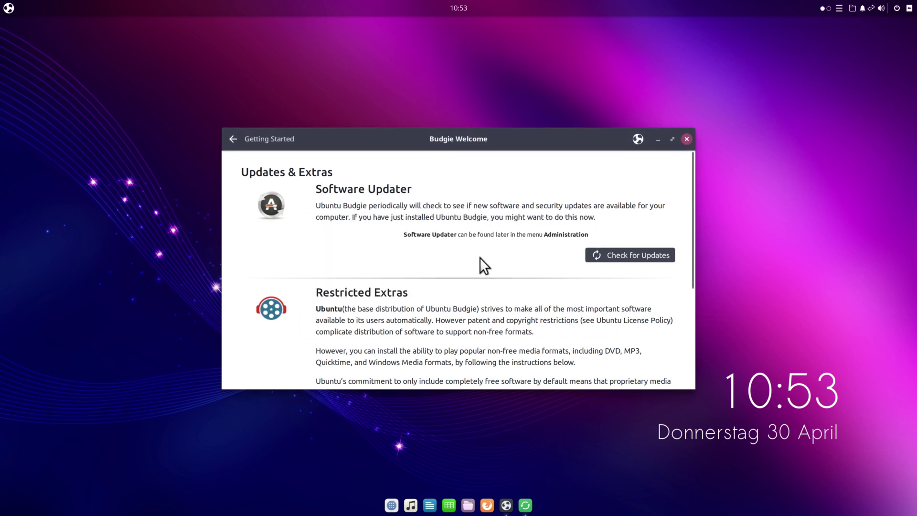
{"action": "scroll", "coordinate": [480, 267], "scroll_direction": "down", "scroll_amount": 4}
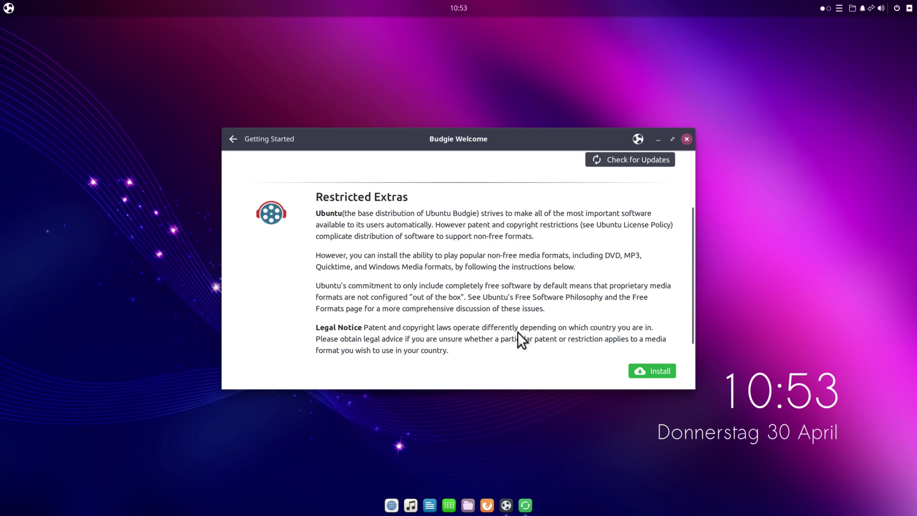
{"action": "left_click", "coordinate": [233, 139]}
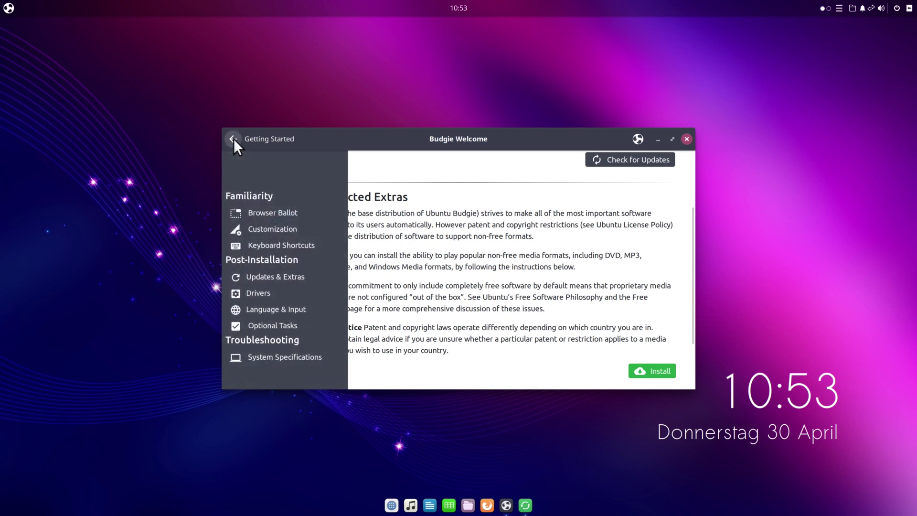
Look over the Drivers page, reopen the section list, and close Budgie Welcome
{"action": "left_click", "coordinate": [258, 294]}
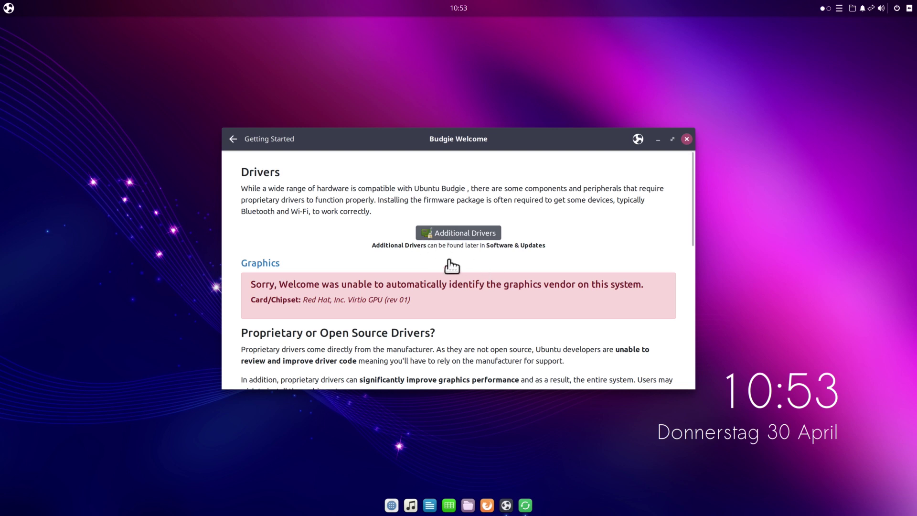
{"action": "left_click", "coordinate": [234, 138]}
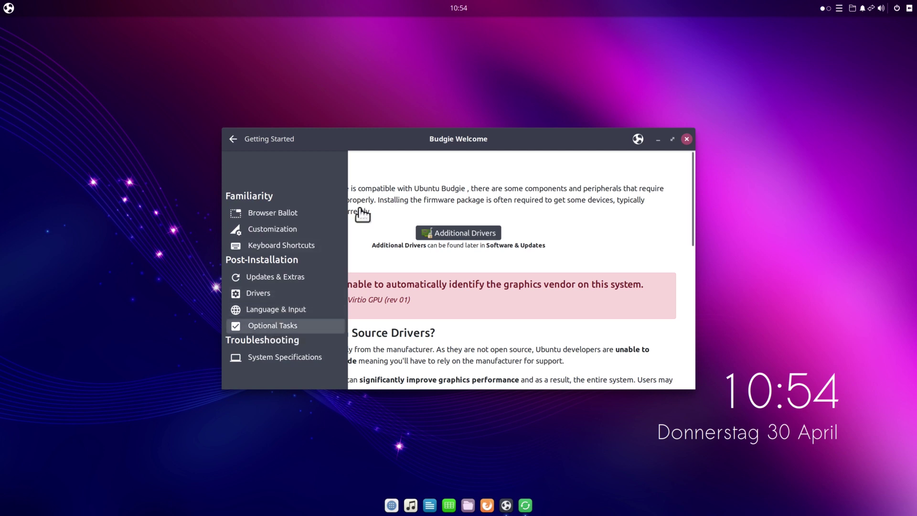
{"action": "left_click", "coordinate": [686, 138]}
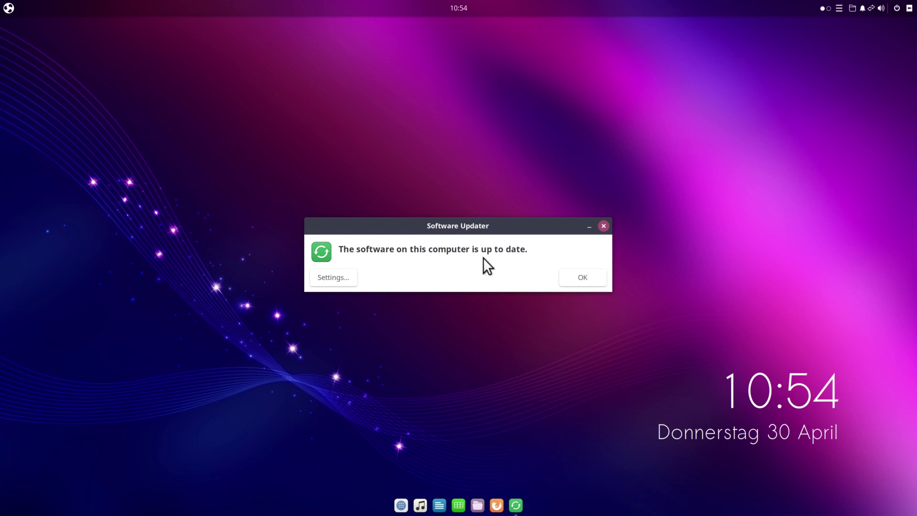
Confirm the Software Updater notice that the software is up to date
{"action": "left_click", "coordinate": [583, 276]}
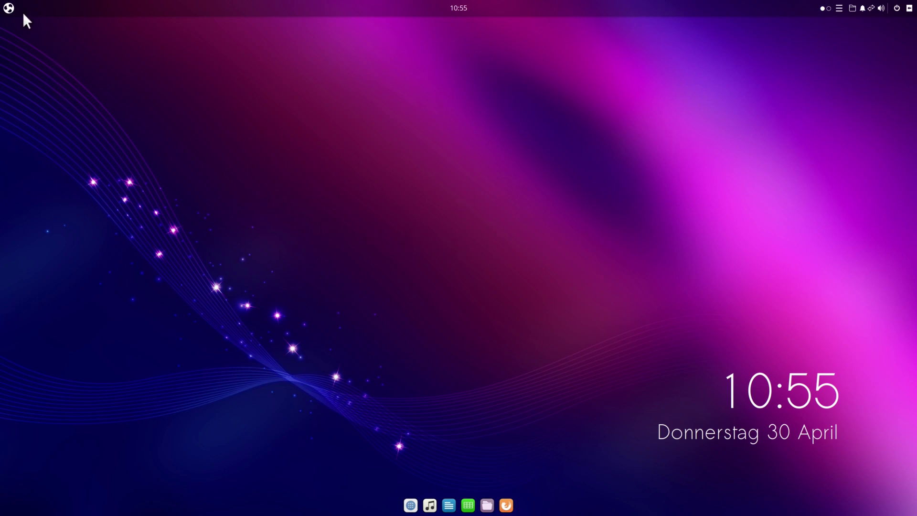
Launch Budgie Themes & Layouts by searching 'lay' and enlarge its window
{"action": "left_click", "coordinate": [10, 7]}
{"action": "type", "text": "lay"}
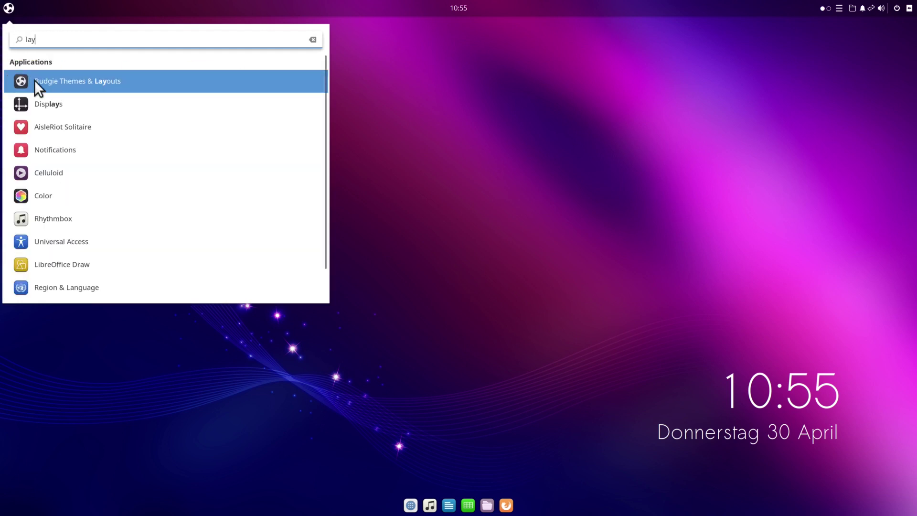
{"action": "left_click", "coordinate": [95, 84]}
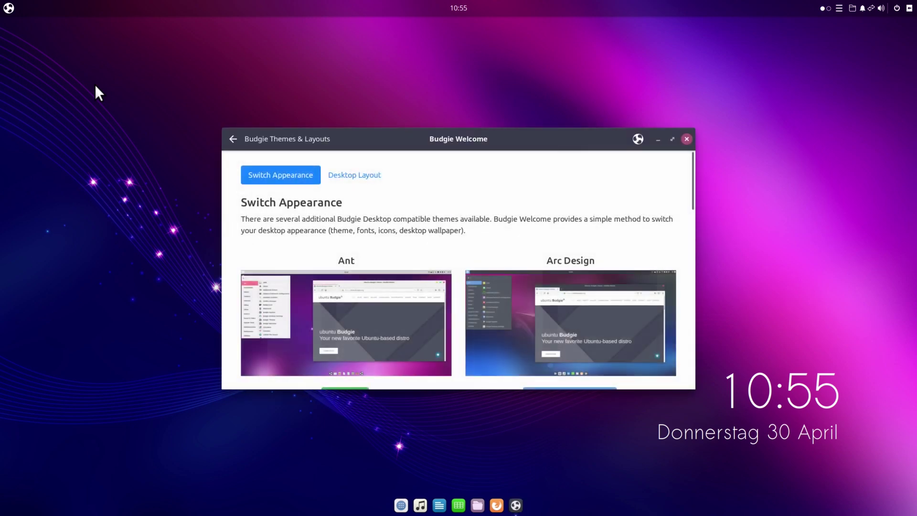
{"action": "left_click_drag", "start_coordinate": [681, 383], "coordinate": [789, 475]}
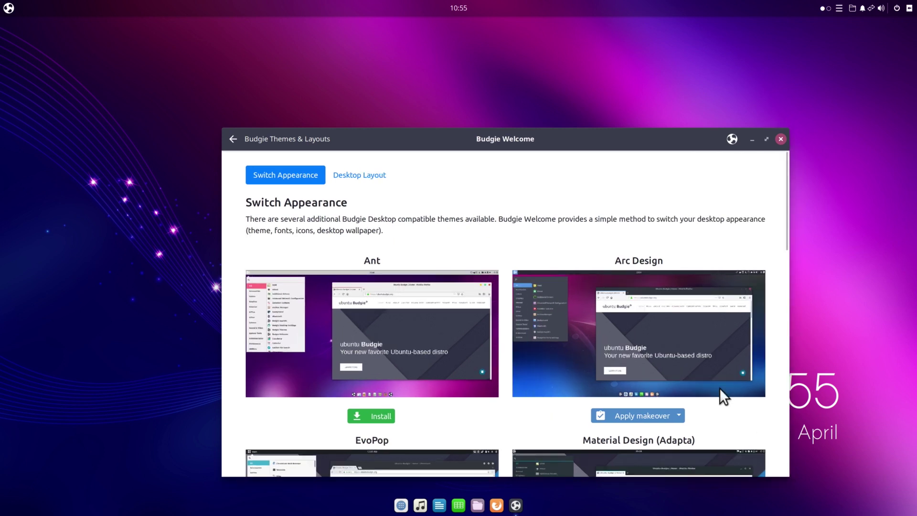
{"action": "left_click_drag", "start_coordinate": [432, 143], "coordinate": [383, 101]}
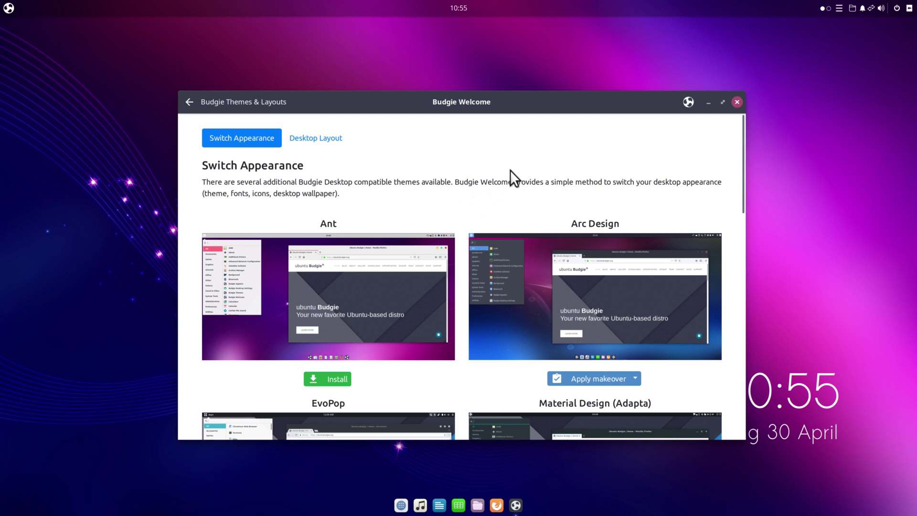
Apply the Arc Design makeover and check the applications menu's category view
{"action": "left_click", "coordinate": [587, 377]}
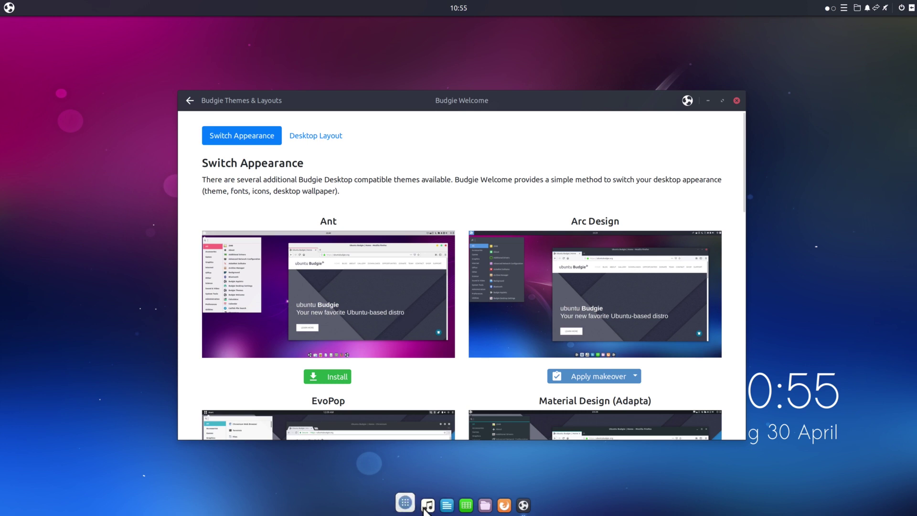
{"action": "left_click", "coordinate": [10, 8]}
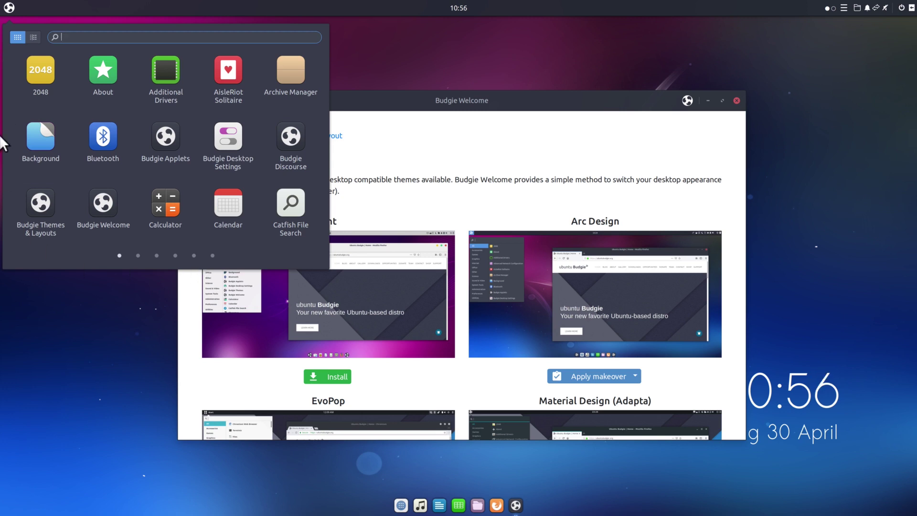
{"action": "left_click", "coordinate": [33, 36]}
{"action": "left_click", "coordinate": [490, 270]}
Apply the Pocillo makeover, then show the Desktop Layout choices
{"action": "scroll", "coordinate": [489, 271], "scroll_direction": "down", "scroll_amount": 5}
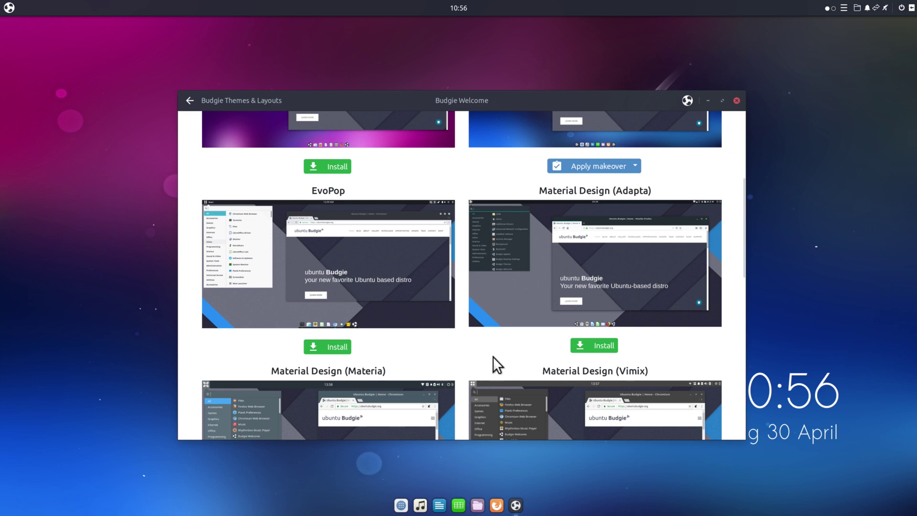
{"action": "scroll", "coordinate": [493, 363], "scroll_direction": "down", "scroll_amount": 3}
{"action": "scroll", "coordinate": [493, 364], "scroll_direction": "down", "scroll_amount": 5}
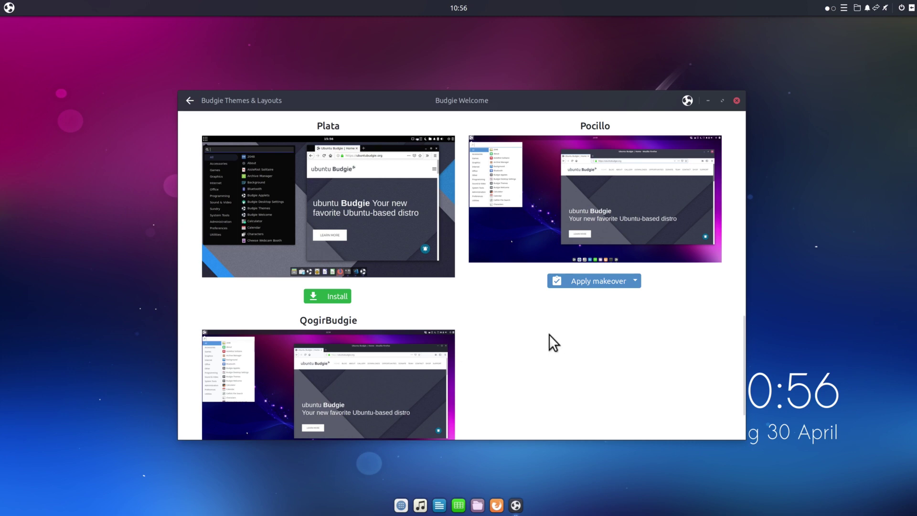
{"action": "left_click", "coordinate": [576, 285]}
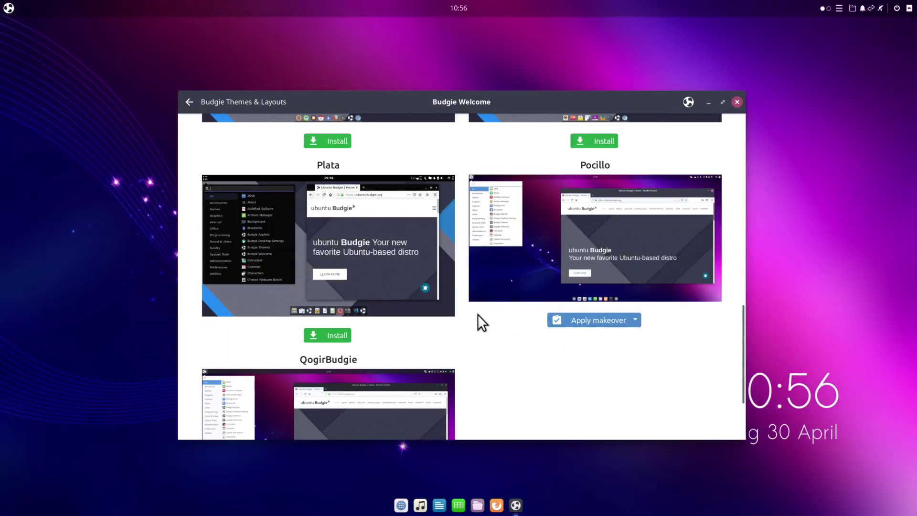
{"action": "scroll", "coordinate": [478, 314], "scroll_direction": "up", "scroll_amount": 8}
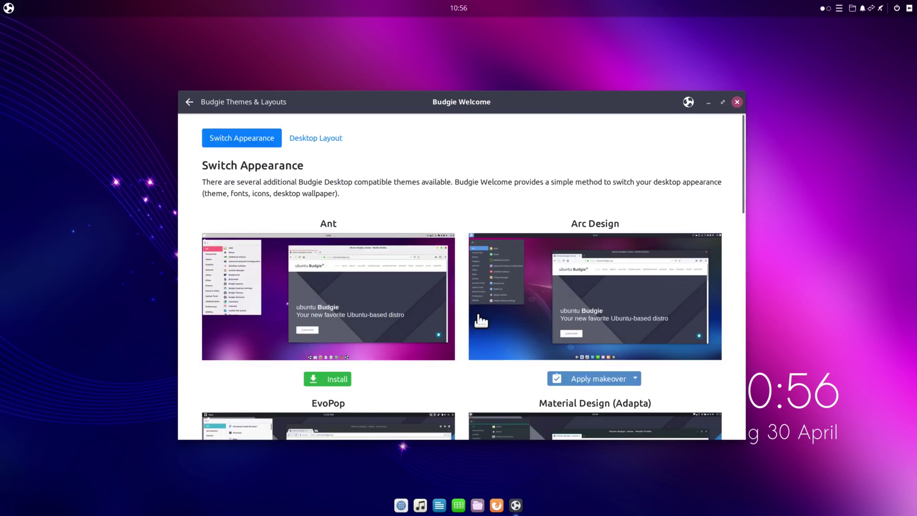
{"action": "left_click", "coordinate": [329, 141]}
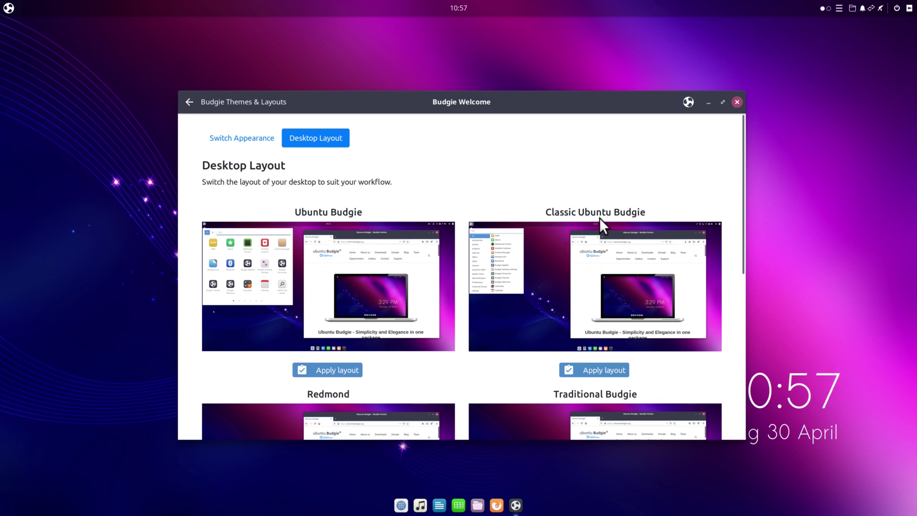
Apply the Traditional Budgie layout and toggle the Raven side panel open and closed
{"action": "scroll", "coordinate": [555, 284], "scroll_direction": "down", "scroll_amount": 3}
{"action": "scroll", "coordinate": [555, 281], "scroll_direction": "down", "scroll_amount": 2}
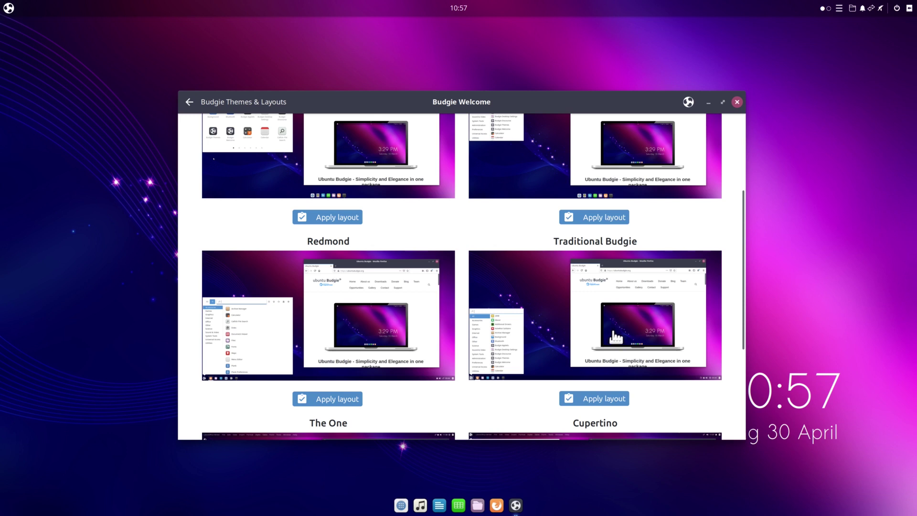
{"action": "left_click", "coordinate": [602, 404]}
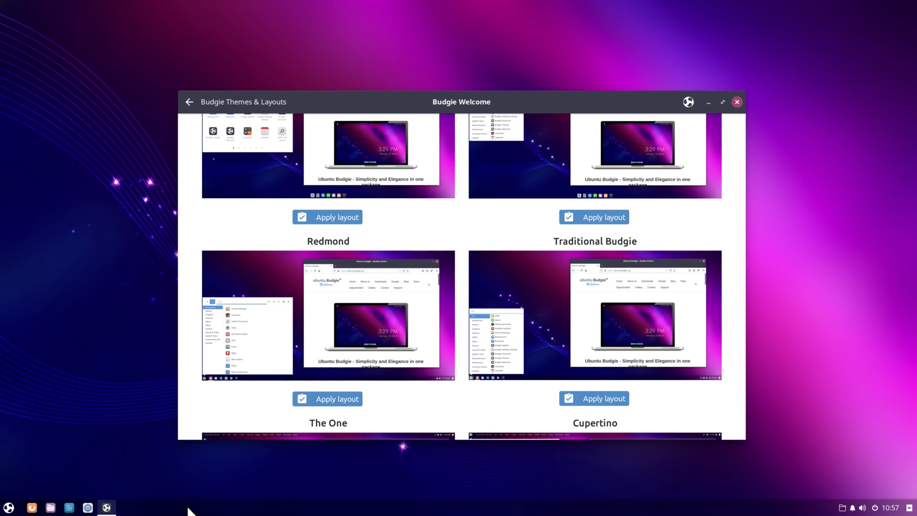
{"action": "left_click", "coordinate": [909, 509]}
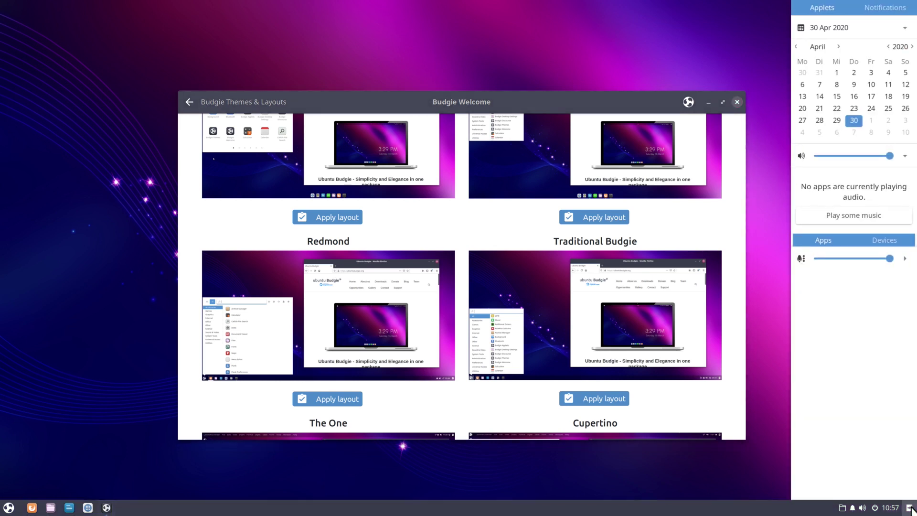
{"action": "left_click", "coordinate": [910, 509]}
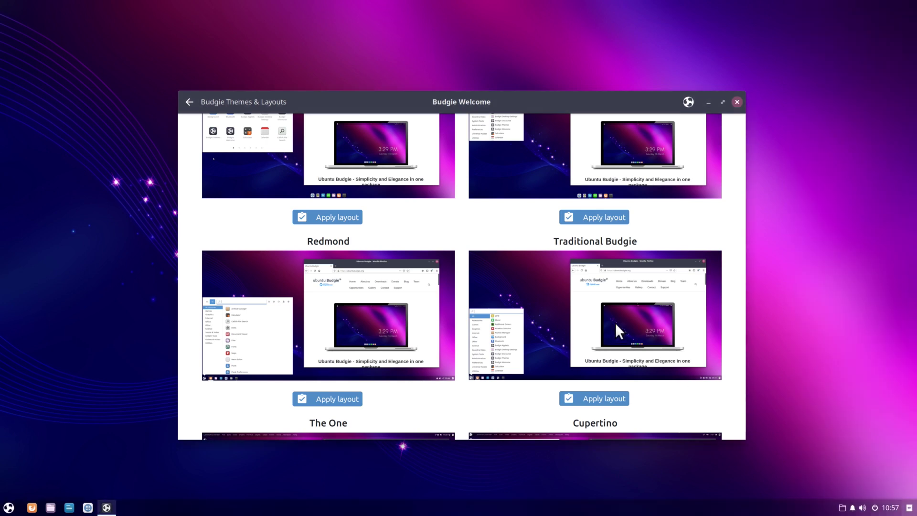
Apply the Cupertino layout with its top bar and bottom dock
{"action": "scroll", "coordinate": [600, 319], "scroll_direction": "down", "scroll_amount": 3}
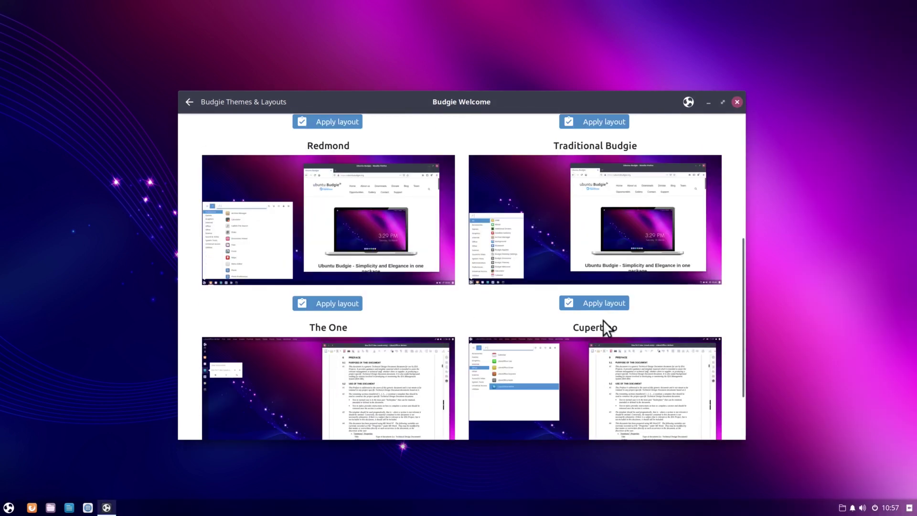
{"action": "scroll", "coordinate": [635, 327], "scroll_direction": "down", "scroll_amount": 3}
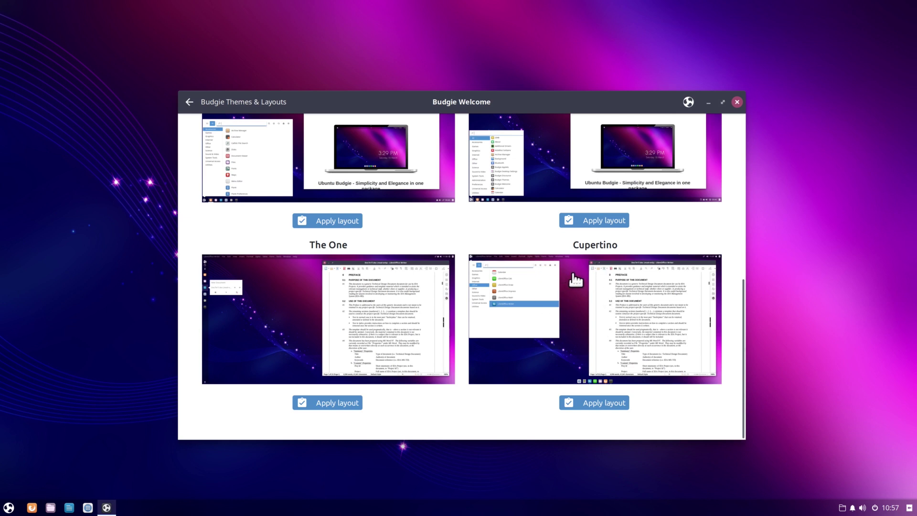
{"action": "left_click", "coordinate": [597, 403]}
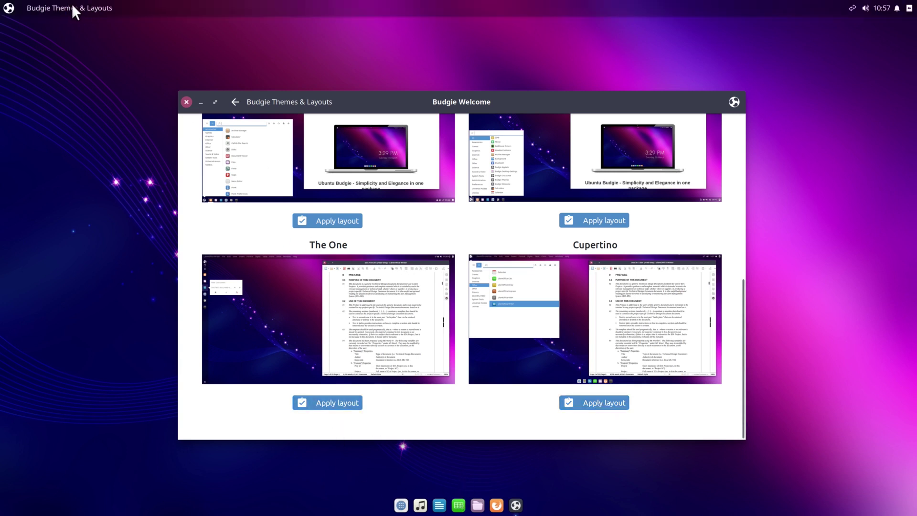
Launch Calculator from the applications menu and close it again
{"action": "left_click", "coordinate": [8, 9]}
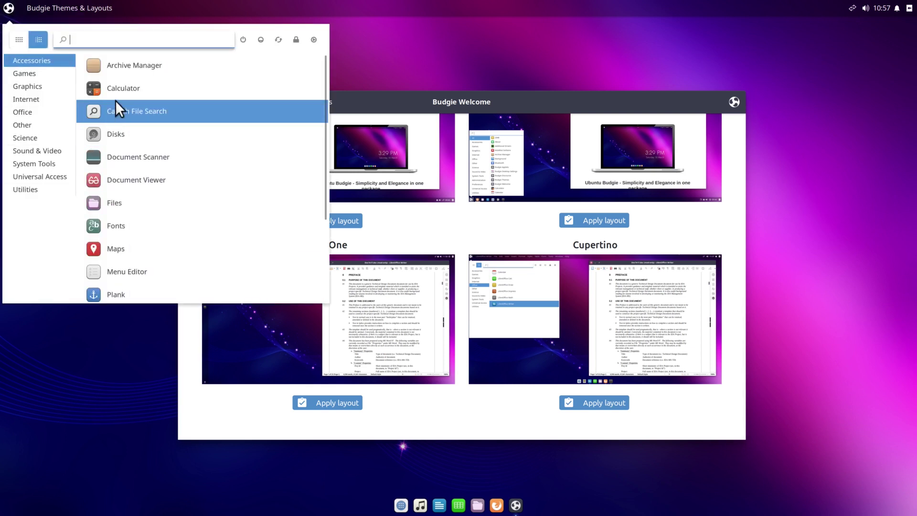
{"action": "left_click", "coordinate": [139, 88]}
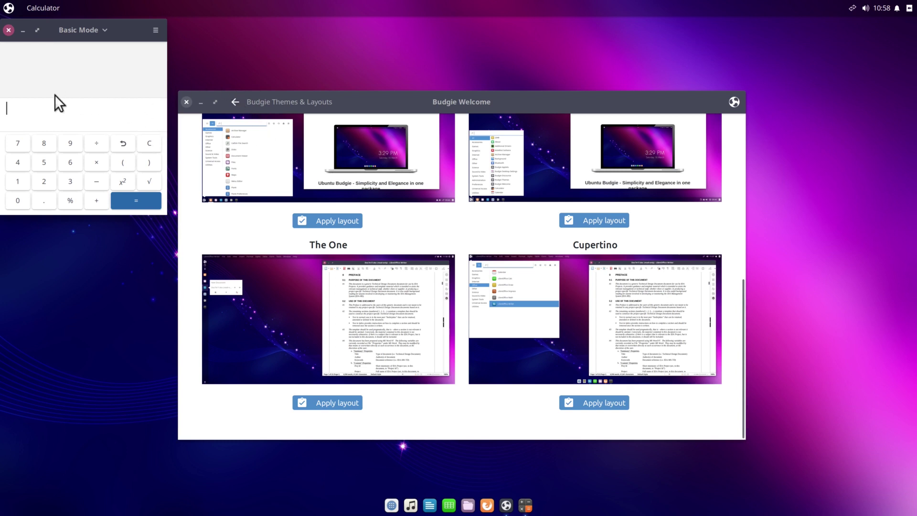
{"action": "left_click", "coordinate": [8, 30]}
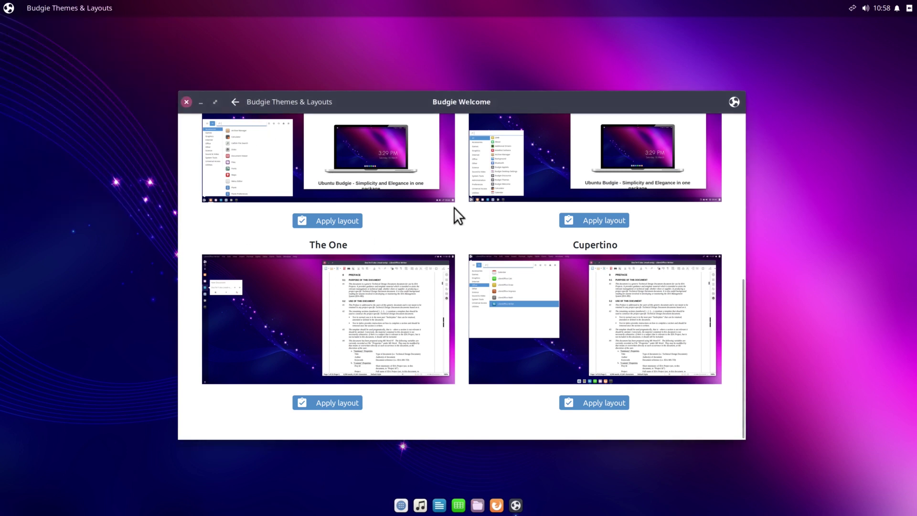
Apply the Ubuntu Budgie layout and close the Budgie Welcome window
{"action": "scroll", "coordinate": [477, 248], "scroll_direction": "up", "scroll_amount": 2}
{"action": "scroll", "coordinate": [488, 266], "scroll_direction": "up", "scroll_amount": 6}
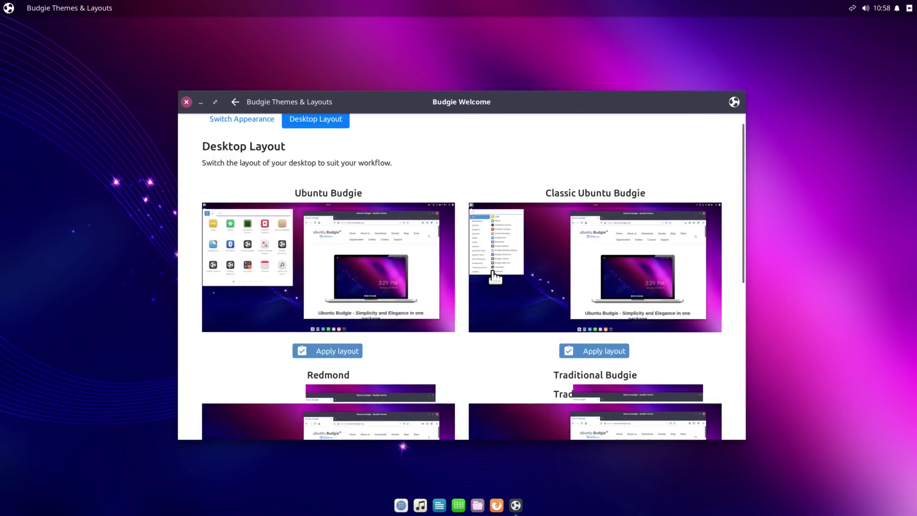
{"action": "left_click", "coordinate": [332, 352]}
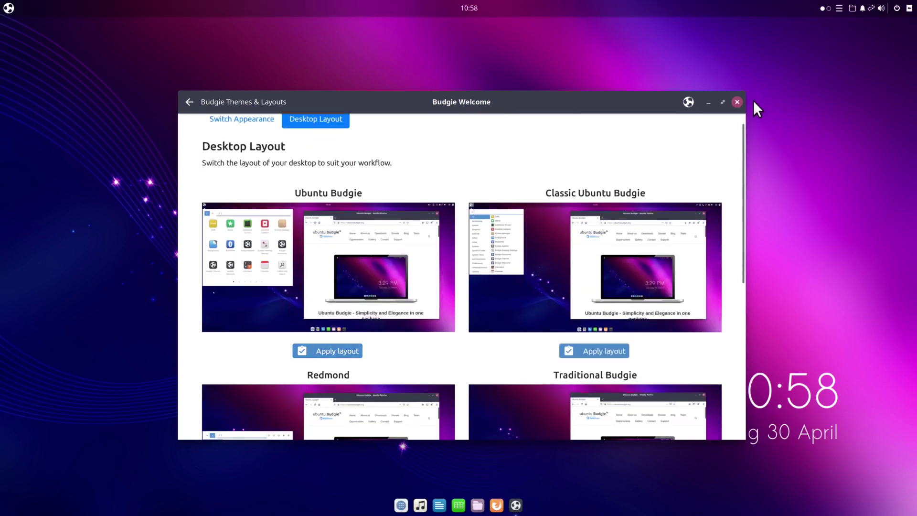
{"action": "left_click", "coordinate": [735, 102]}
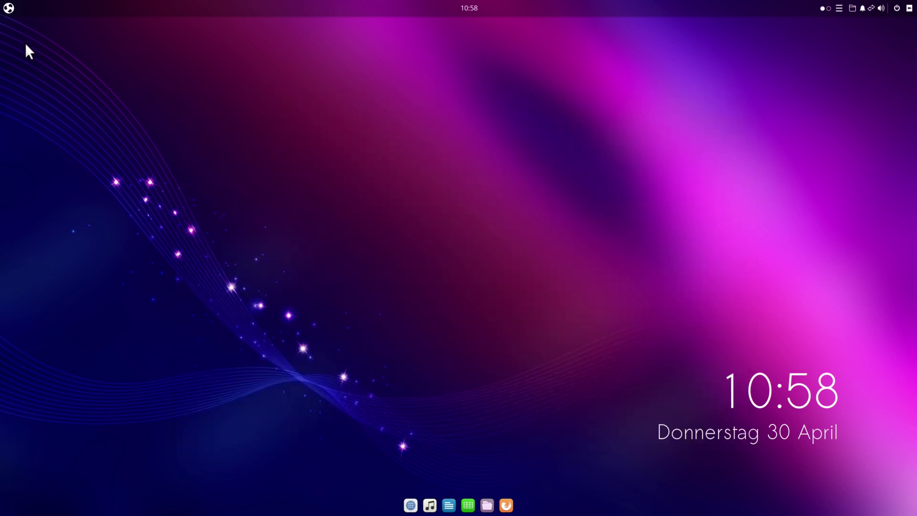
Launch Budgie Desktop Settings by searching 'budg' and center its window
{"action": "left_click", "coordinate": [7, 13]}
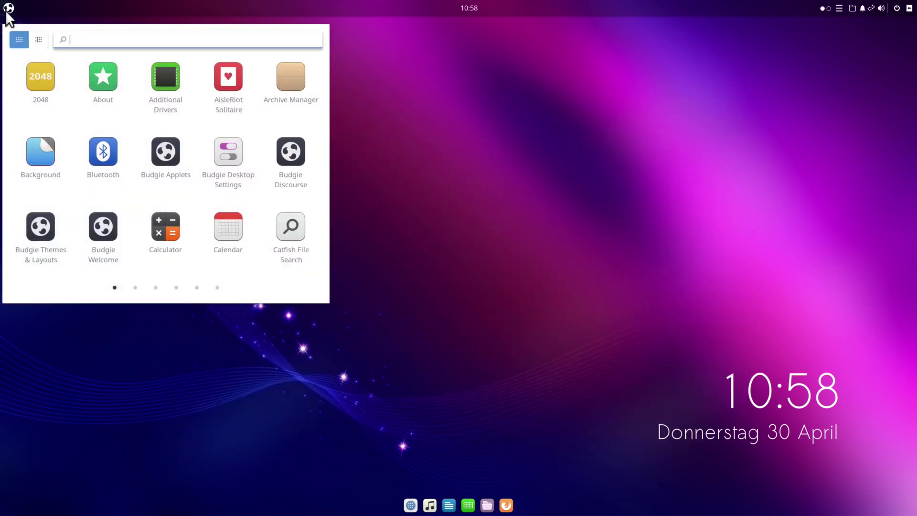
{"action": "type", "text": "budg"}
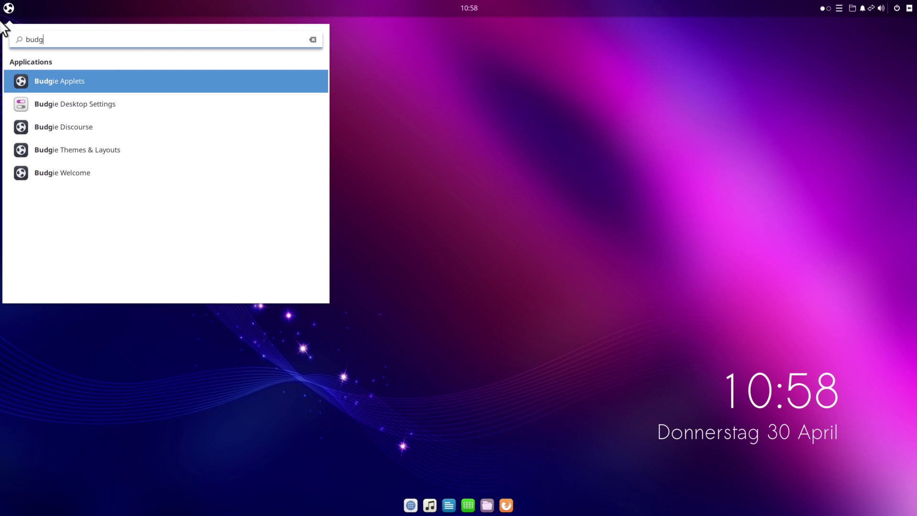
{"action": "left_click", "coordinate": [64, 105]}
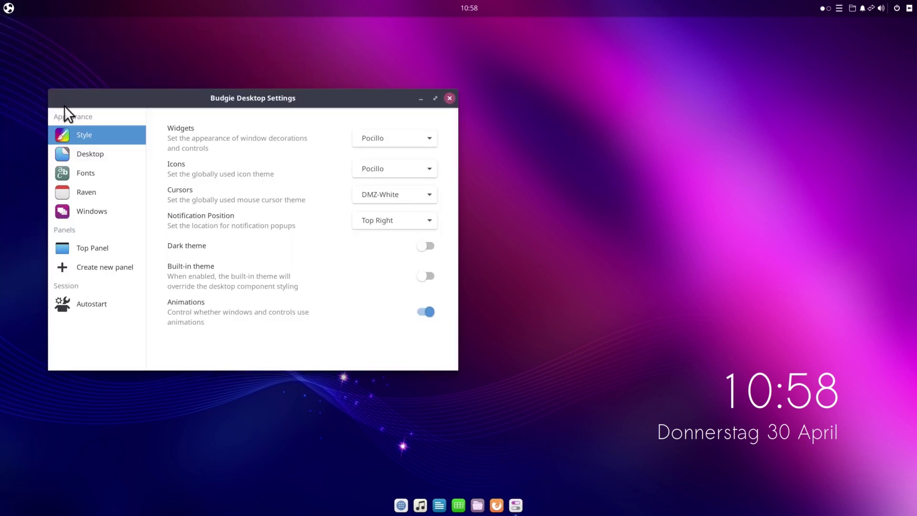
{"action": "left_click_drag", "start_coordinate": [274, 105], "coordinate": [520, 89]}
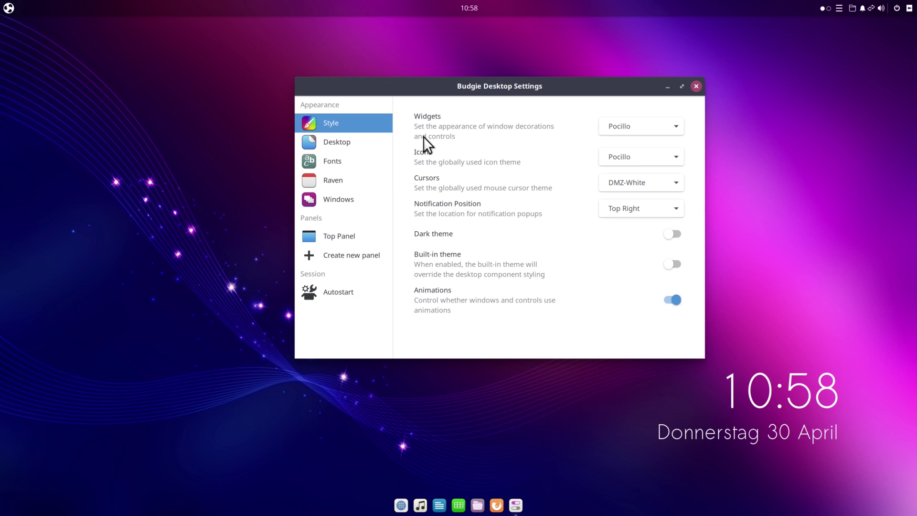
Try the Pocillo-dark widget theme, revert to Pocillo, and browse the icon themes
{"action": "left_click", "coordinate": [627, 126]}
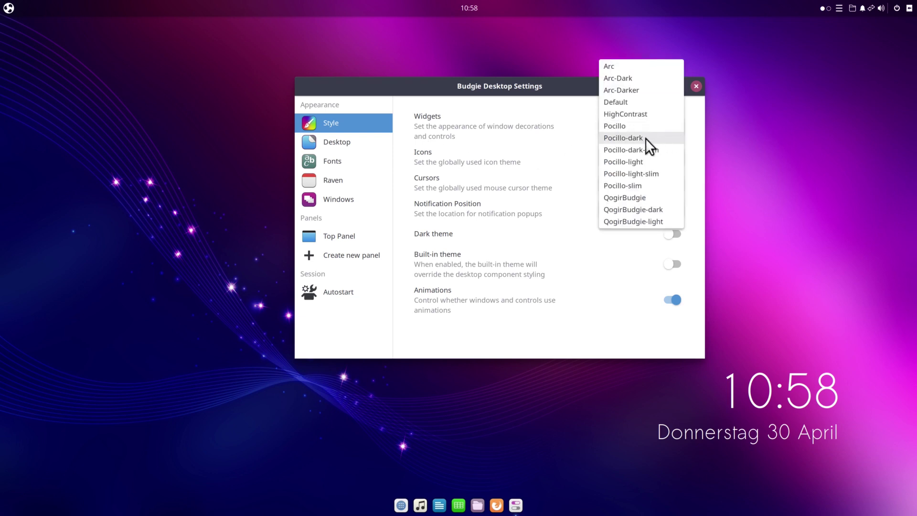
{"action": "left_click", "coordinate": [645, 138]}
{"action": "left_click", "coordinate": [618, 124]}
{"action": "left_click", "coordinate": [620, 115]}
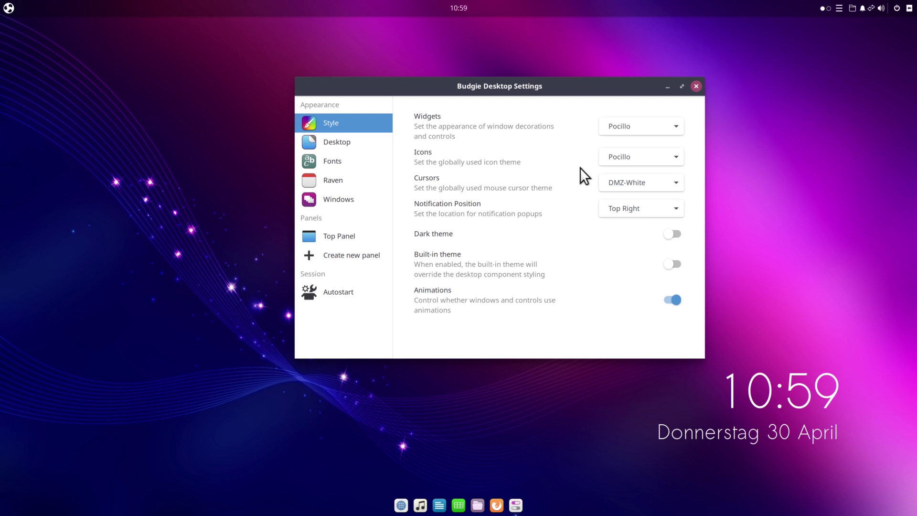
{"action": "left_click", "coordinate": [616, 158]}
{"action": "left_click", "coordinate": [516, 186]}
Turn on the dark theme and set the Widgets theme to Pocillo-dark
{"action": "left_click", "coordinate": [672, 235]}
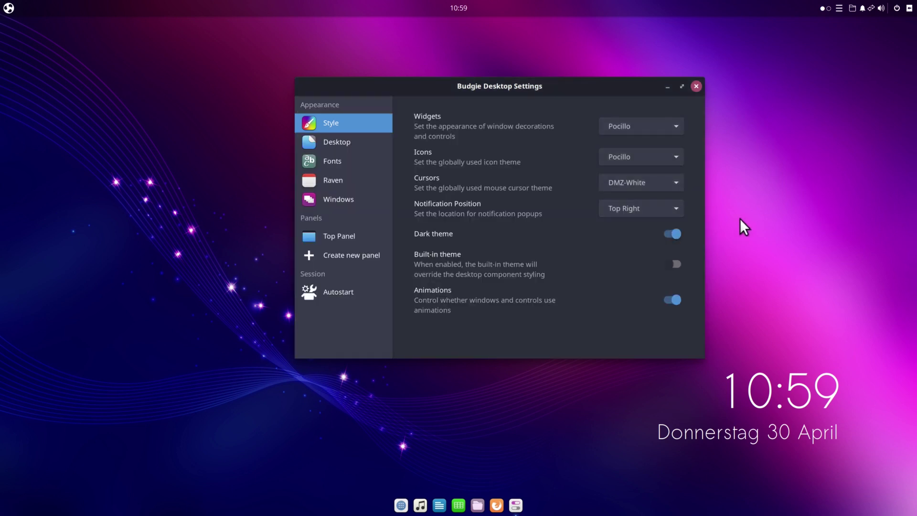
{"action": "left_click", "coordinate": [825, 137]}
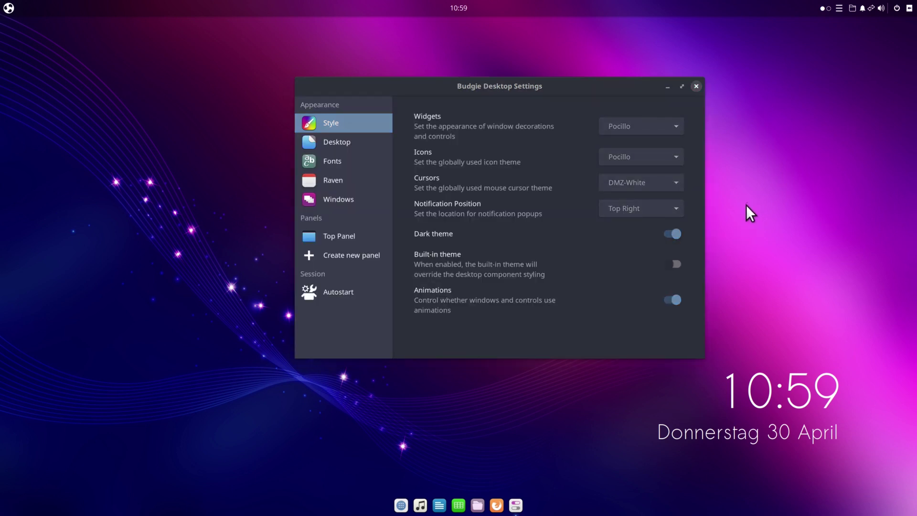
{"action": "right_click", "coordinate": [782, 79]}
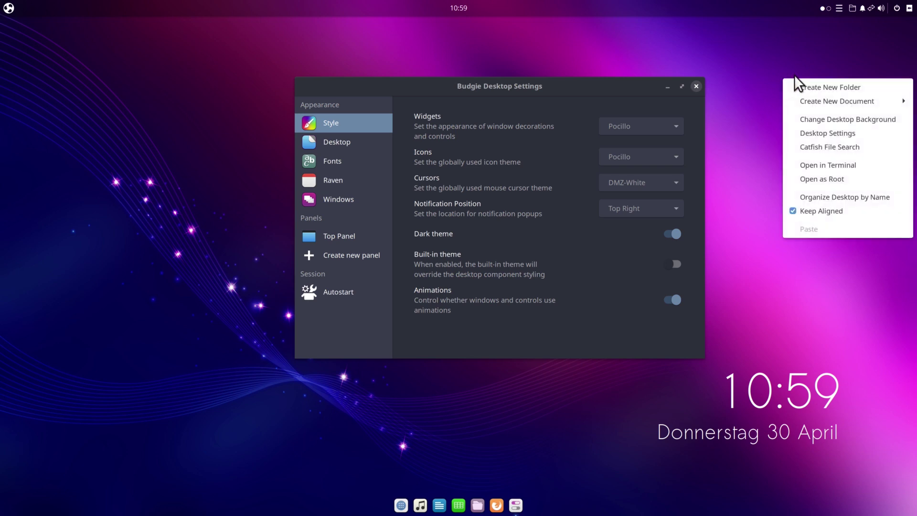
{"action": "left_click", "coordinate": [807, 32]}
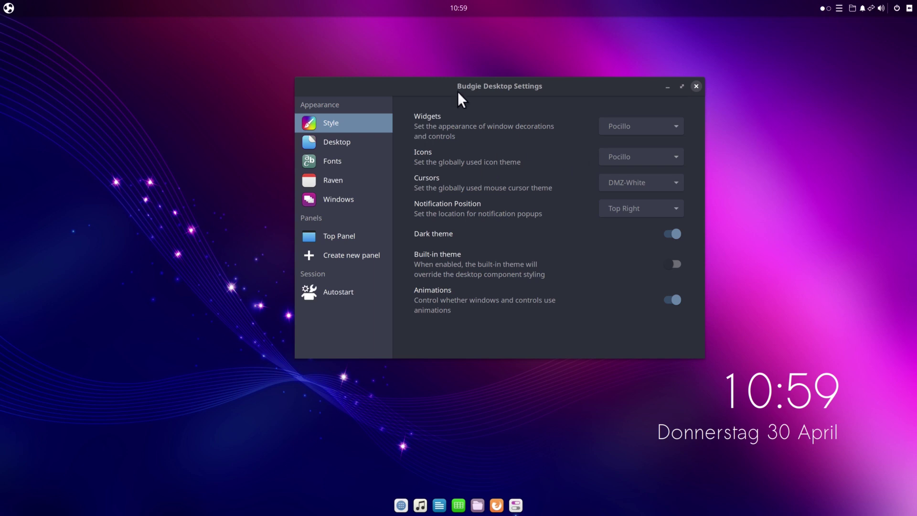
{"action": "left_click", "coordinate": [627, 126]}
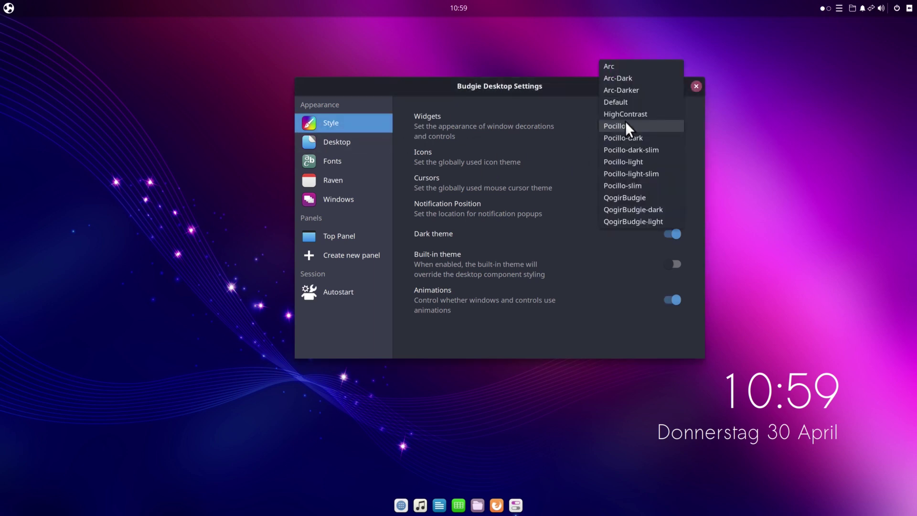
{"action": "left_click", "coordinate": [629, 138]}
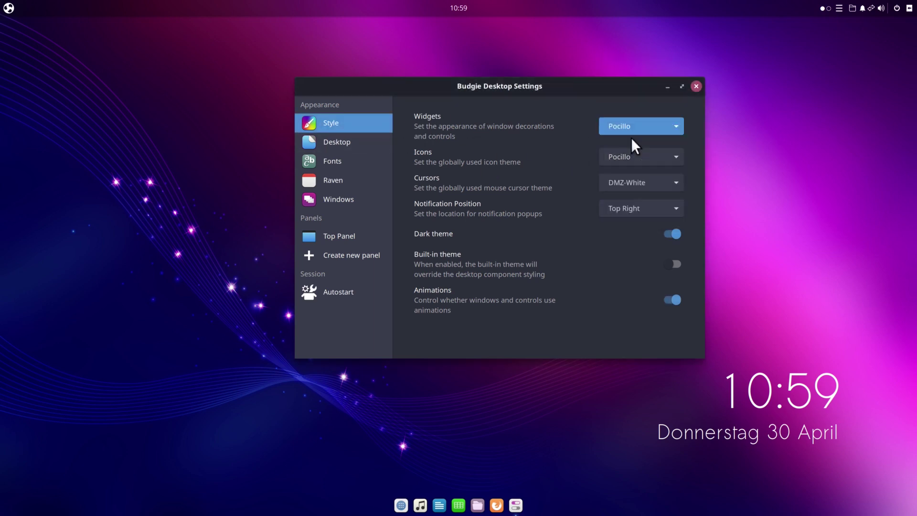
{"action": "right_click", "coordinate": [758, 136]}
Dismiss the context menu and select Top Panel to view its applets
{"action": "left_click", "coordinate": [338, 247]}
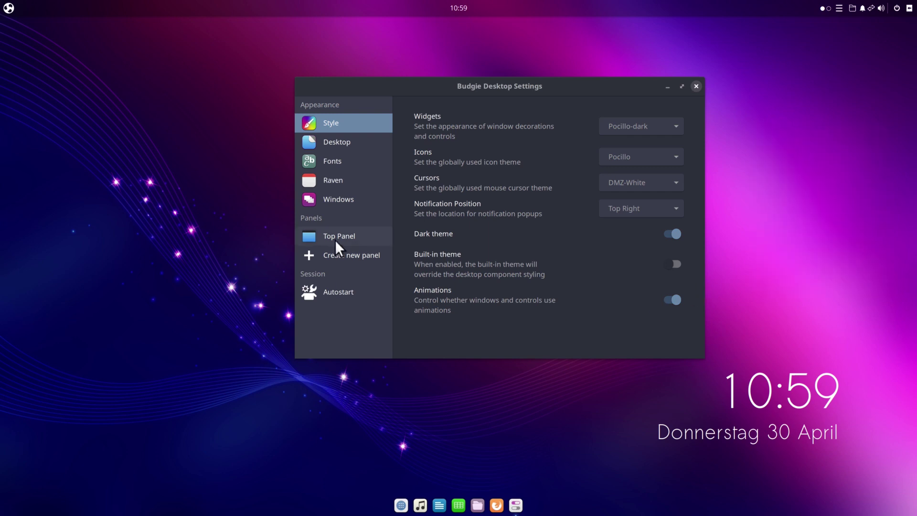
{"action": "left_click", "coordinate": [336, 237]}
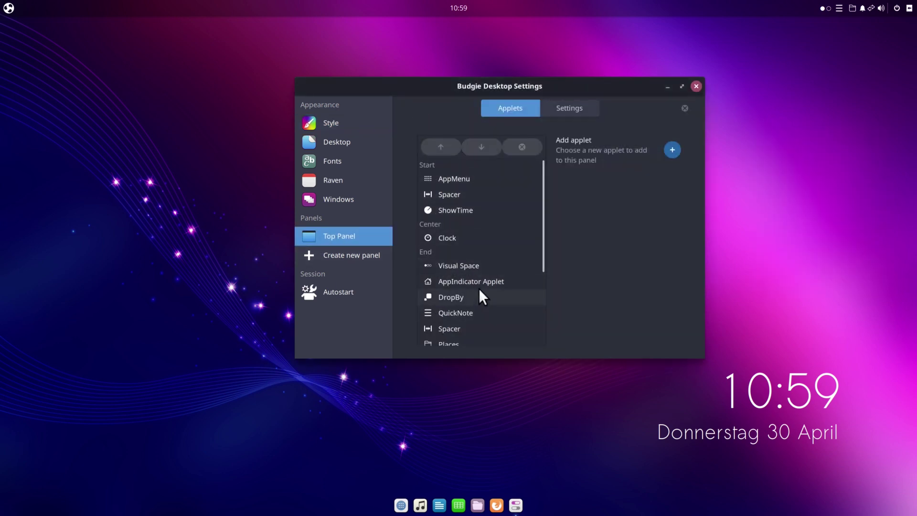
{"action": "scroll", "coordinate": [467, 299], "scroll_direction": "down", "scroll_amount": 5}
{"action": "scroll", "coordinate": [466, 294], "scroll_direction": "up", "scroll_amount": 3}
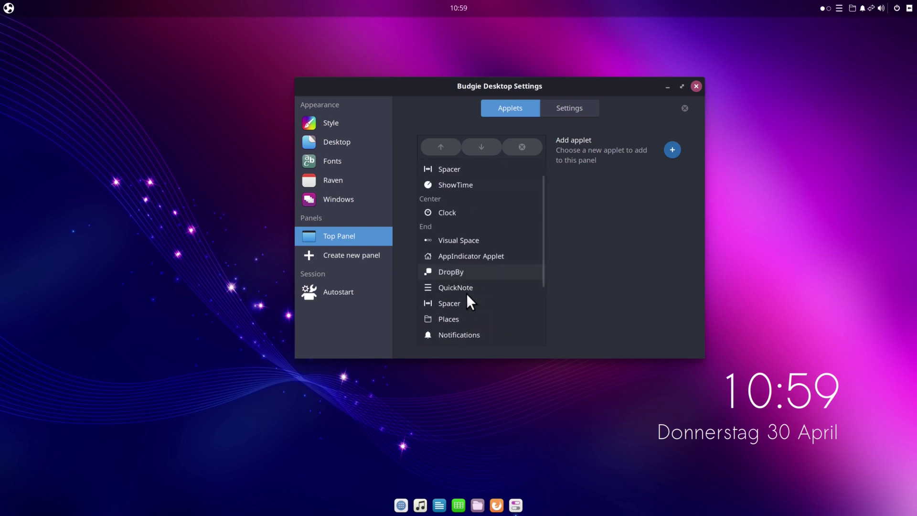
{"action": "scroll", "coordinate": [466, 293], "scroll_direction": "down", "scroll_amount": 3}
{"action": "scroll", "coordinate": [466, 294], "scroll_direction": "up", "scroll_amount": 5}
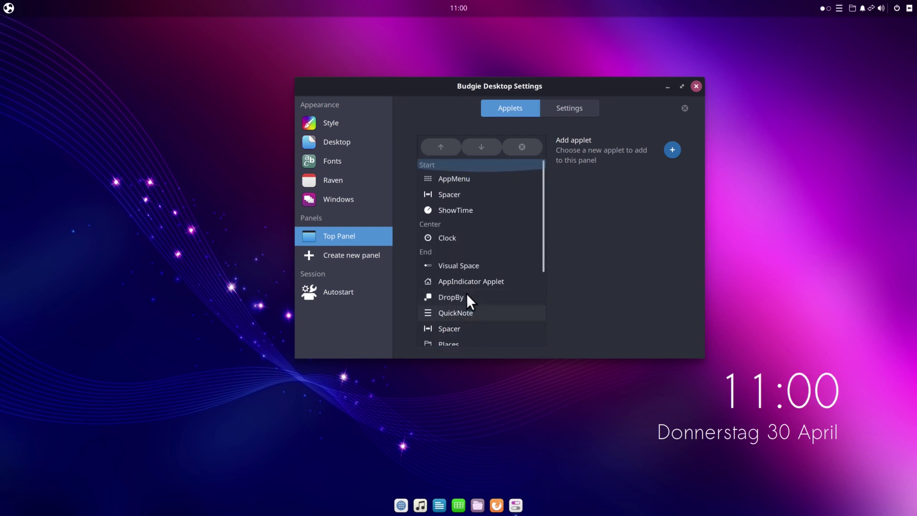
Add the Caffeine applet to the top panel, view panel settings, and close the window
{"action": "left_click", "coordinate": [672, 150]}
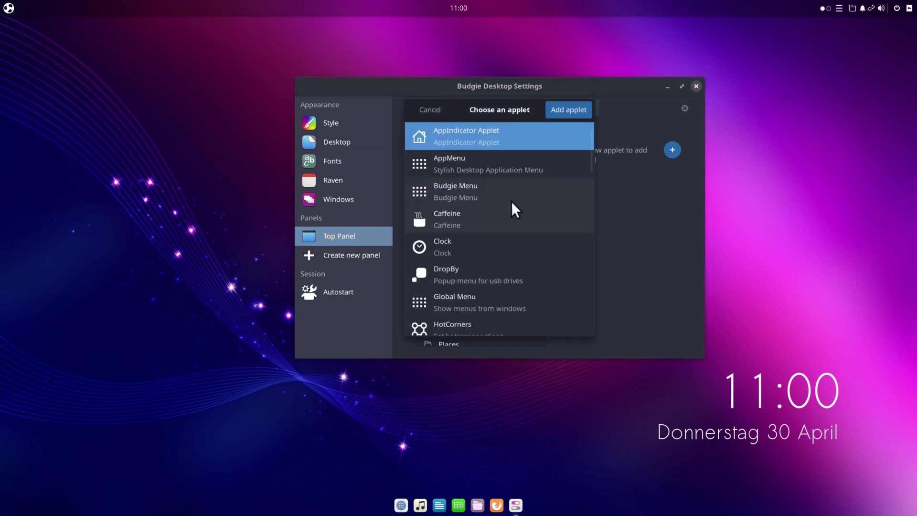
{"action": "scroll", "coordinate": [488, 223], "scroll_direction": "down", "scroll_amount": 3}
{"action": "scroll", "coordinate": [488, 223], "scroll_direction": "up", "scroll_amount": 3}
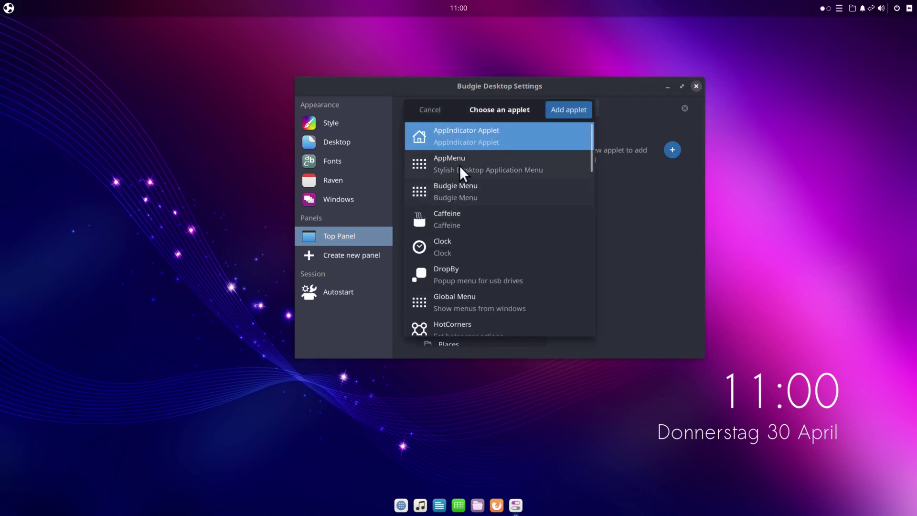
{"action": "left_click", "coordinate": [478, 217]}
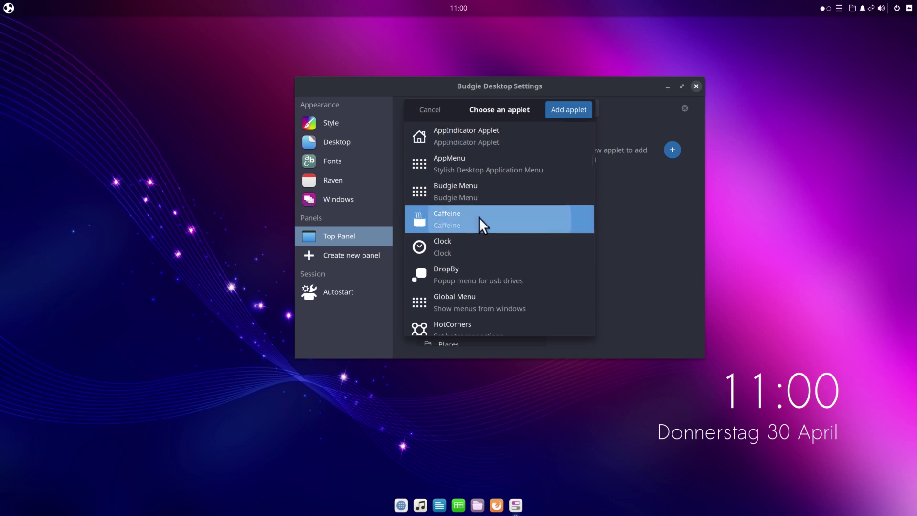
{"action": "left_click", "coordinate": [569, 110]}
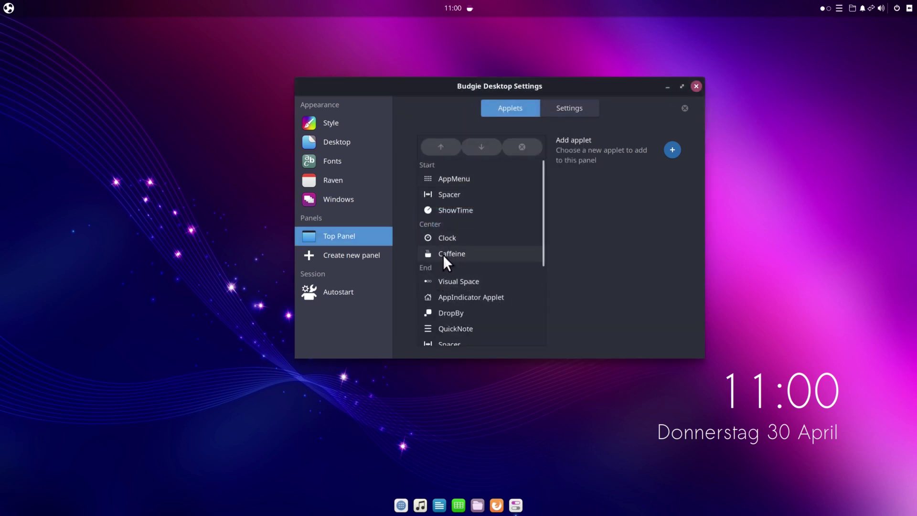
{"action": "left_click", "coordinate": [470, 10]}
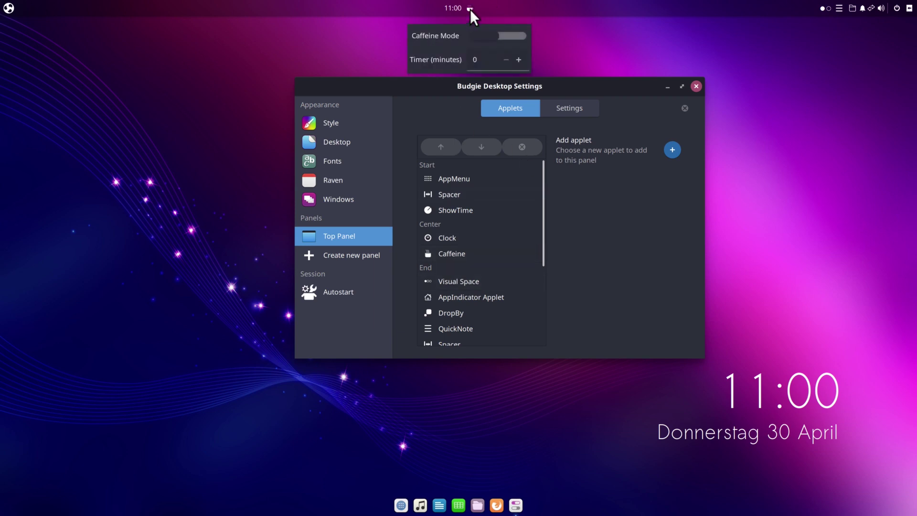
{"action": "left_click", "coordinate": [470, 10]}
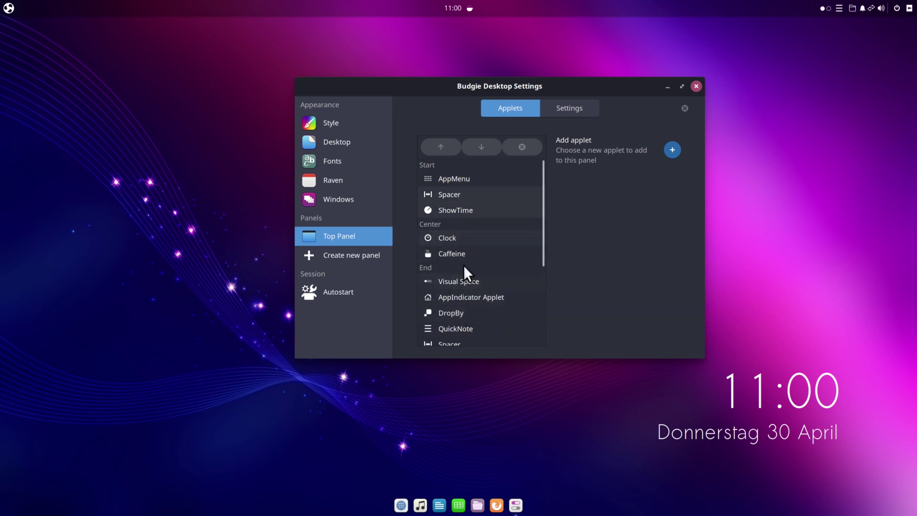
{"action": "left_click", "coordinate": [575, 108]}
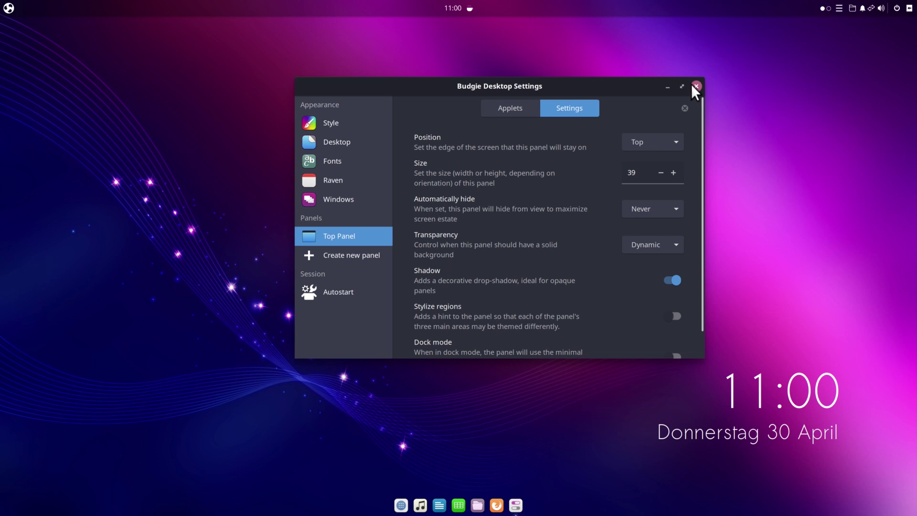
{"action": "left_click", "coordinate": [695, 86]}
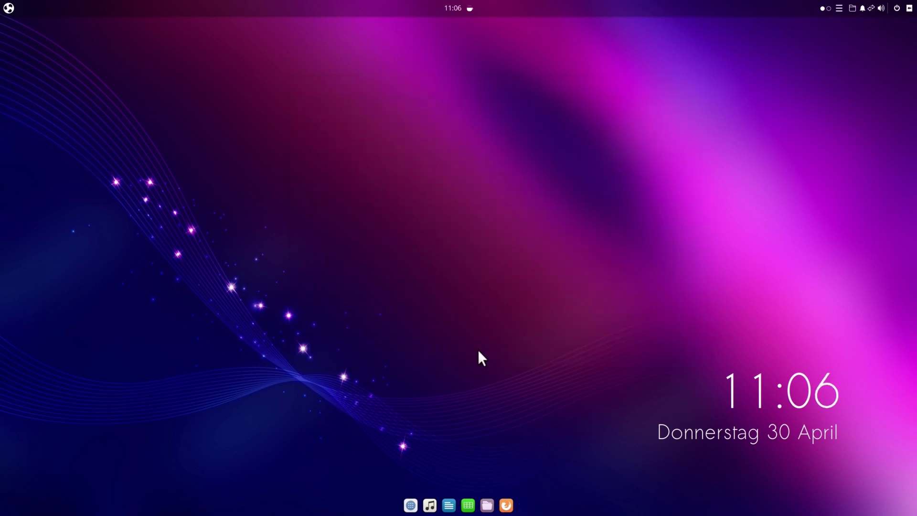
Launch Nemo and open the Documents folder in a new tab
{"action": "left_click", "coordinate": [487, 504]}
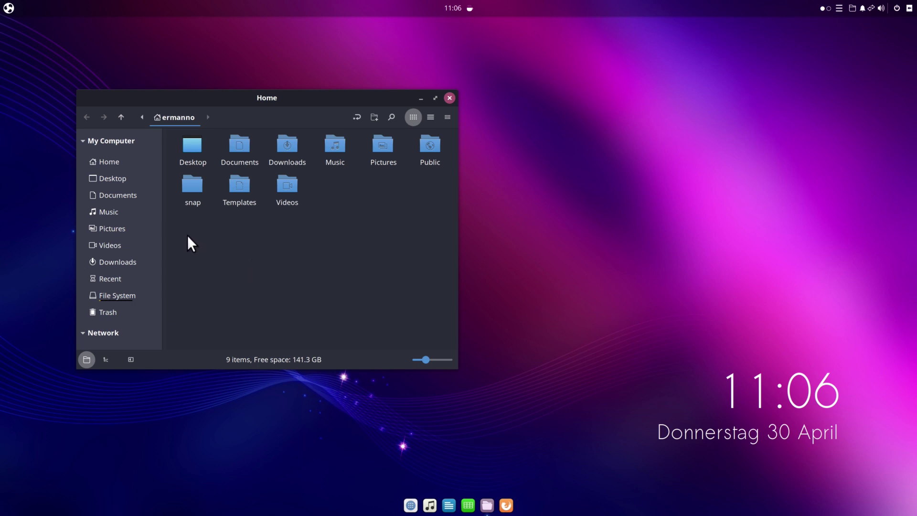
{"action": "right_click", "coordinate": [235, 144]}
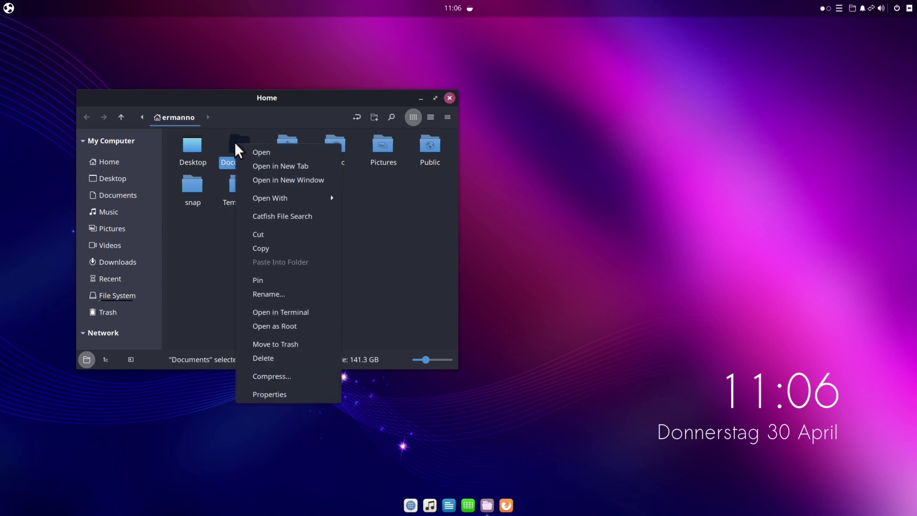
{"action": "left_click", "coordinate": [279, 166]}
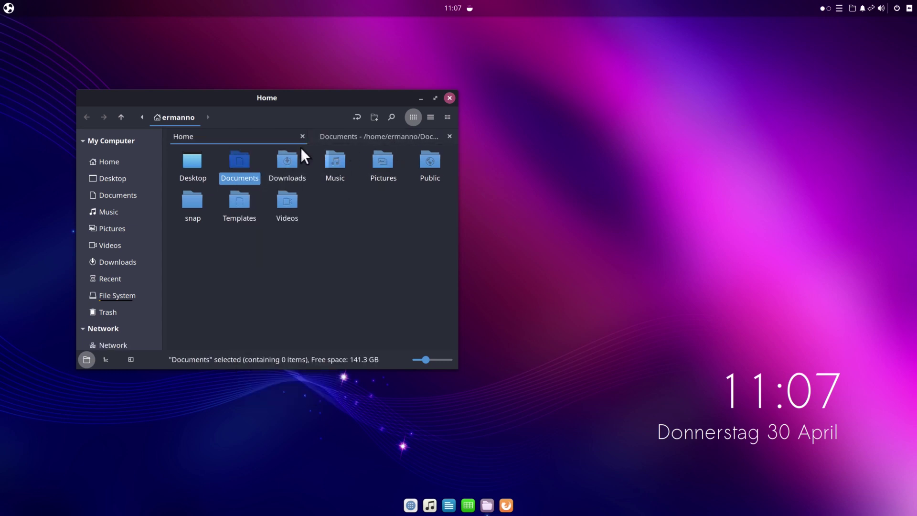
Switch between the Documents and Home tabs, then close Nemo
{"action": "left_click", "coordinate": [343, 130]}
{"action": "left_click", "coordinate": [242, 135]}
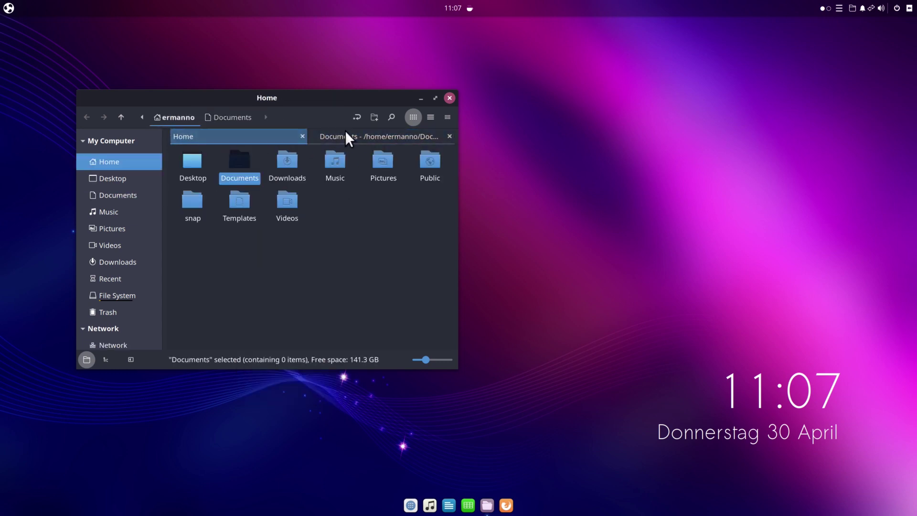
{"action": "left_click", "coordinate": [345, 130]}
{"action": "left_click", "coordinate": [236, 134]}
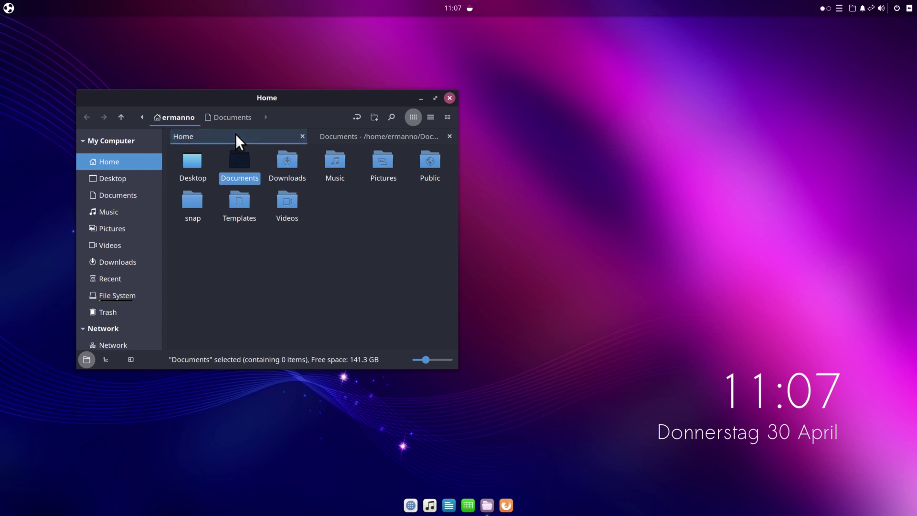
{"action": "left_click", "coordinate": [449, 97]}
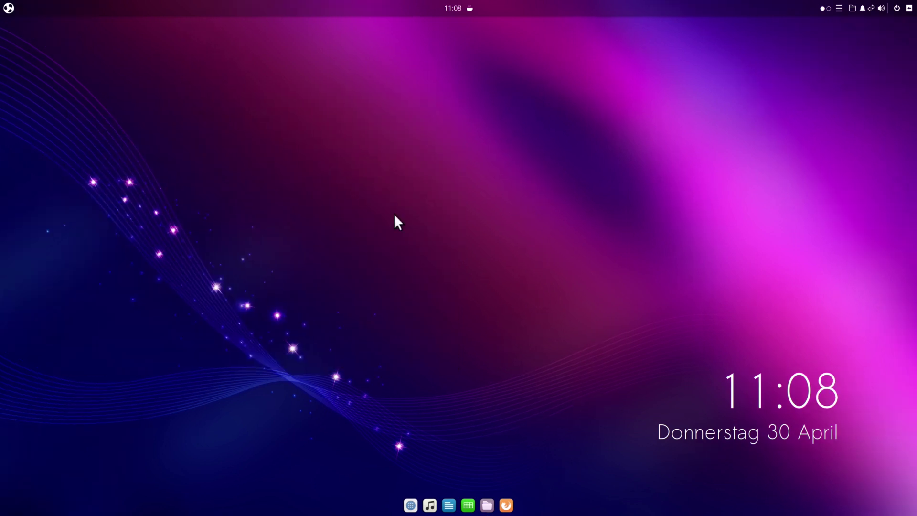
Show the applications menu by category and browse the Internet, then Office apps
{"action": "right_click", "coordinate": [425, 211]}
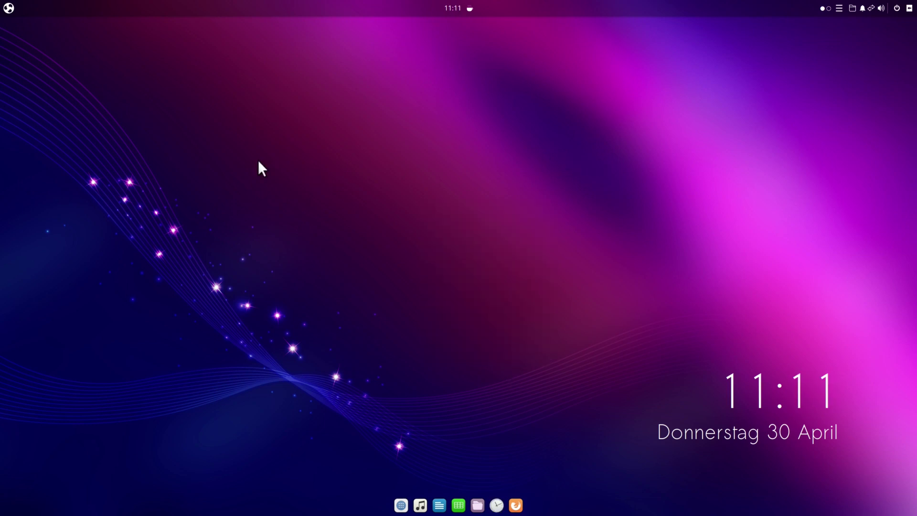
{"action": "left_click", "coordinate": [9, 8]}
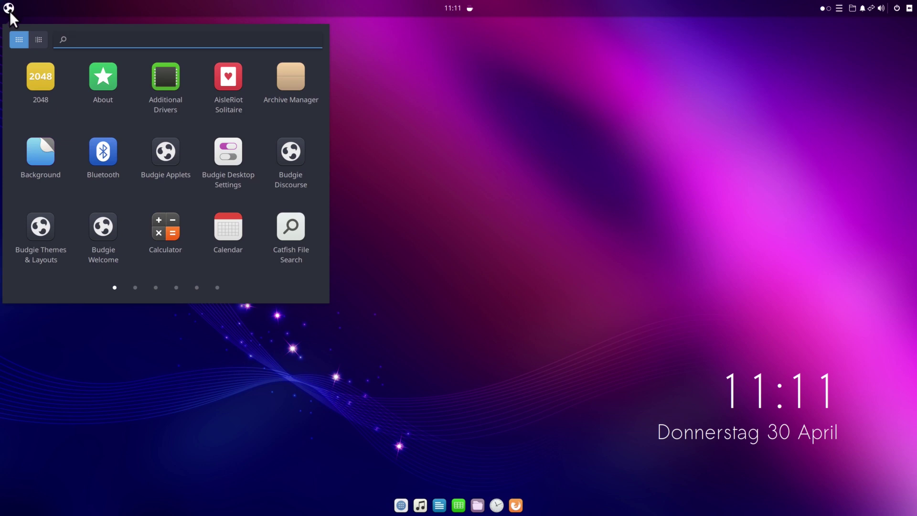
{"action": "left_click", "coordinate": [36, 38]}
{"action": "left_click", "coordinate": [35, 98]}
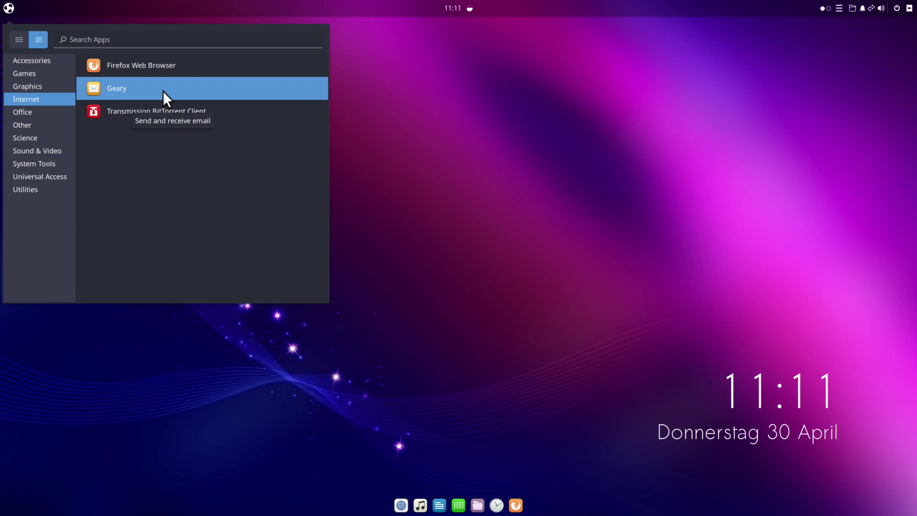
{"action": "left_click", "coordinate": [31, 110]}
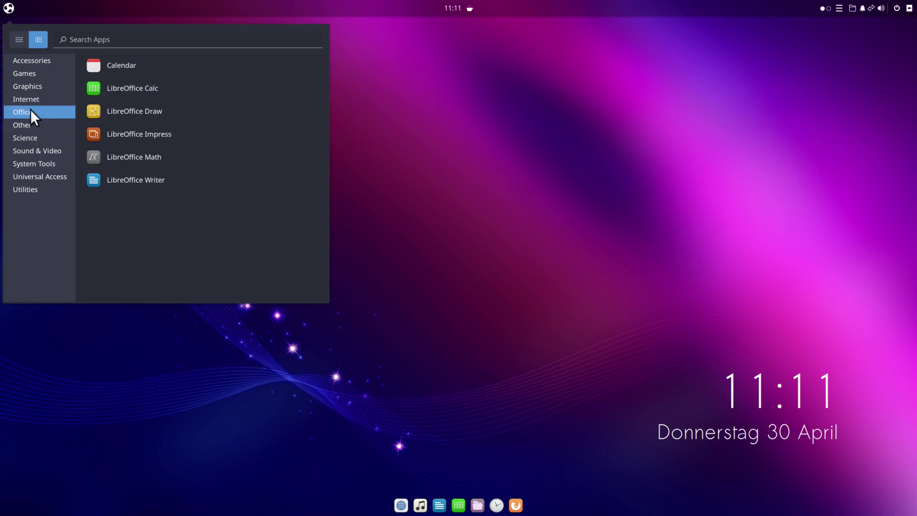
Start LibreOffice Writer on a blank Untitled 1 document, dismiss the Tip of the Day, and close Writer
{"action": "left_click", "coordinate": [131, 180]}
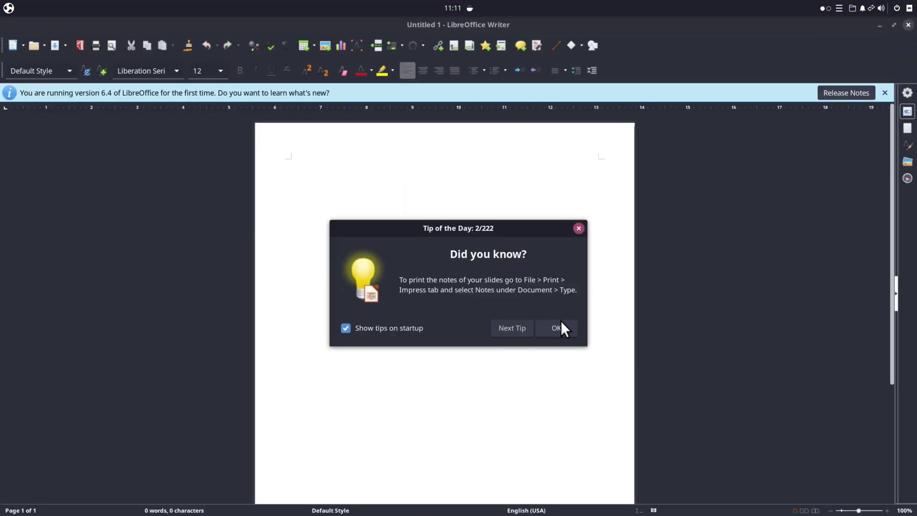
{"action": "left_click", "coordinate": [556, 327]}
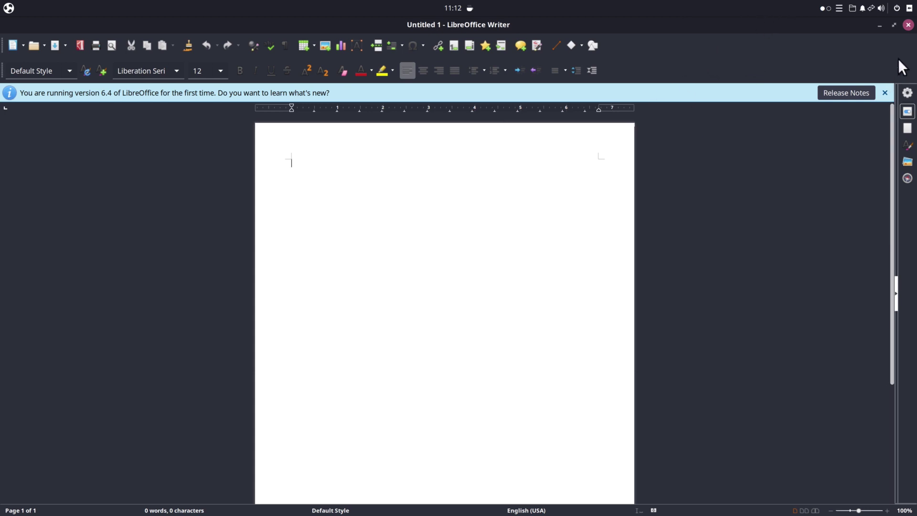
{"action": "left_click", "coordinate": [909, 25]}
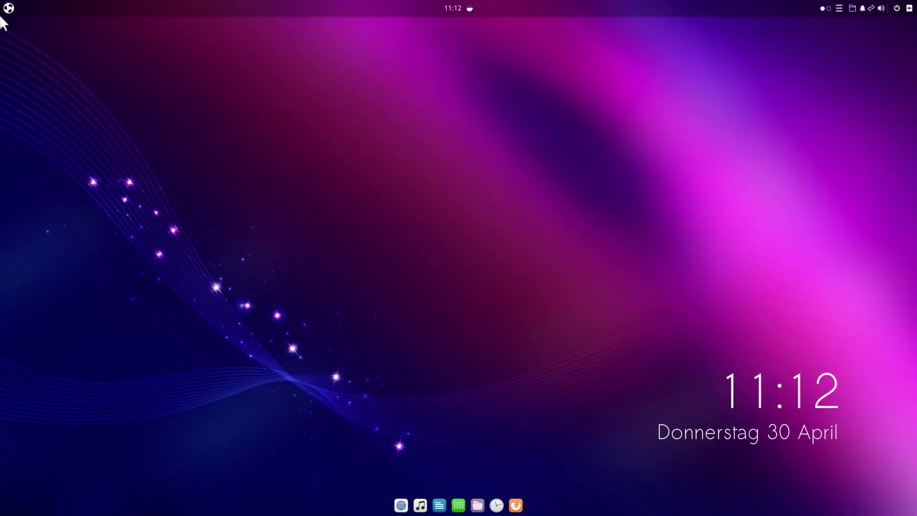
Find Budgie Applets with an 'appe' menu search, remove the Global Menu Applet, and close Budgie Welcome
{"action": "left_click", "coordinate": [11, 7]}
{"action": "type", "text": "appe"}
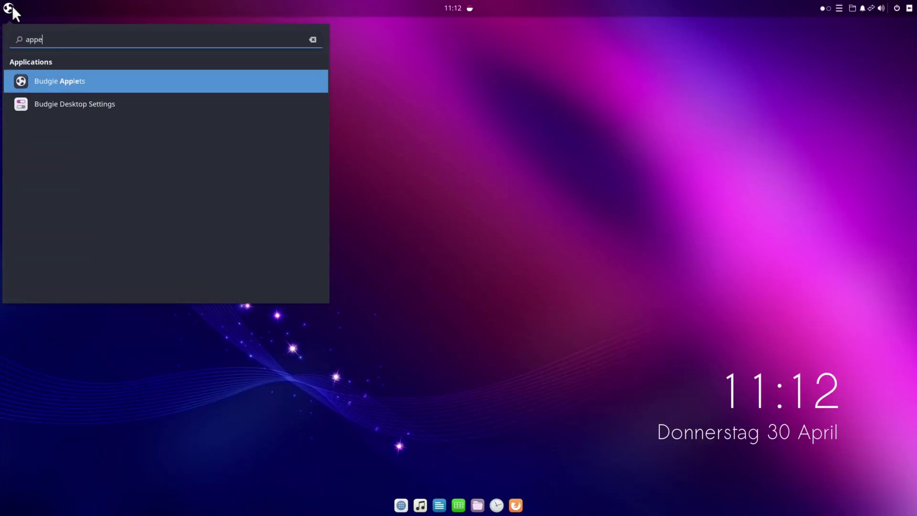
{"action": "left_click", "coordinate": [82, 82]}
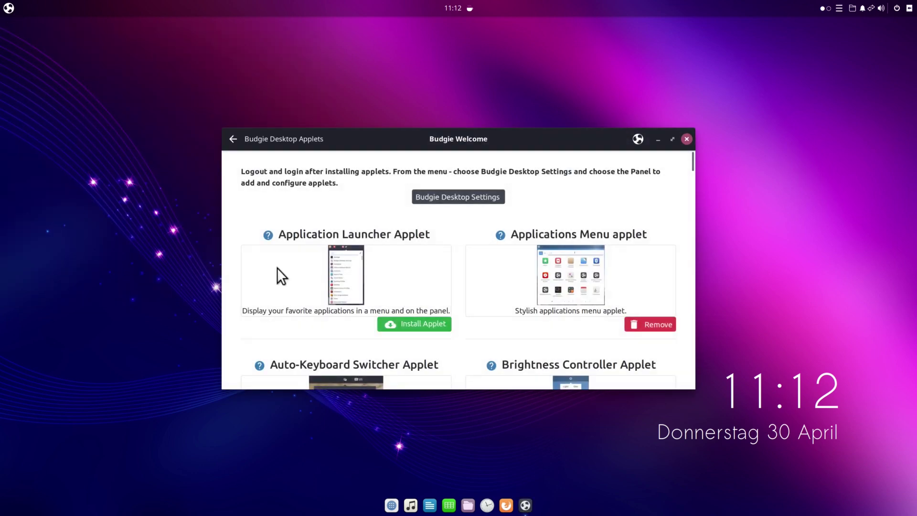
{"action": "scroll", "coordinate": [394, 260], "scroll_direction": "down", "scroll_amount": 5}
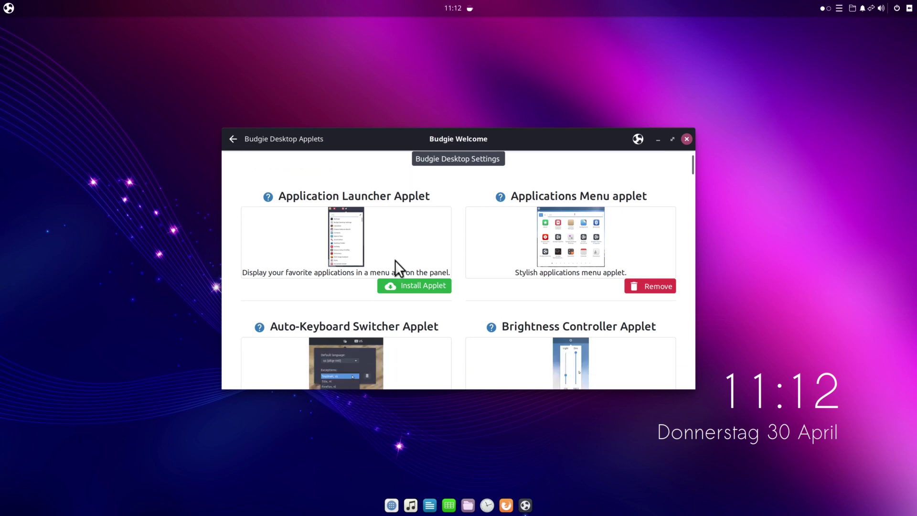
{"action": "scroll", "coordinate": [394, 260], "scroll_direction": "down", "scroll_amount": 10}
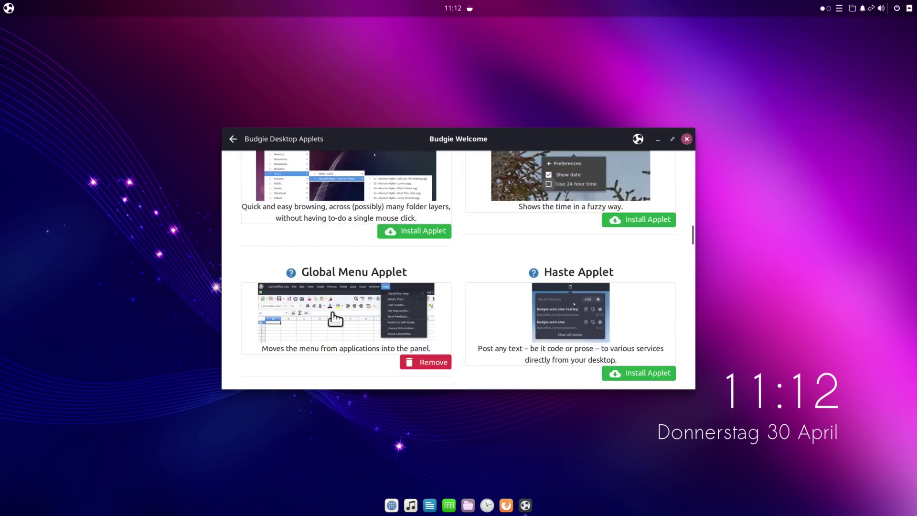
{"action": "left_click", "coordinate": [425, 365]}
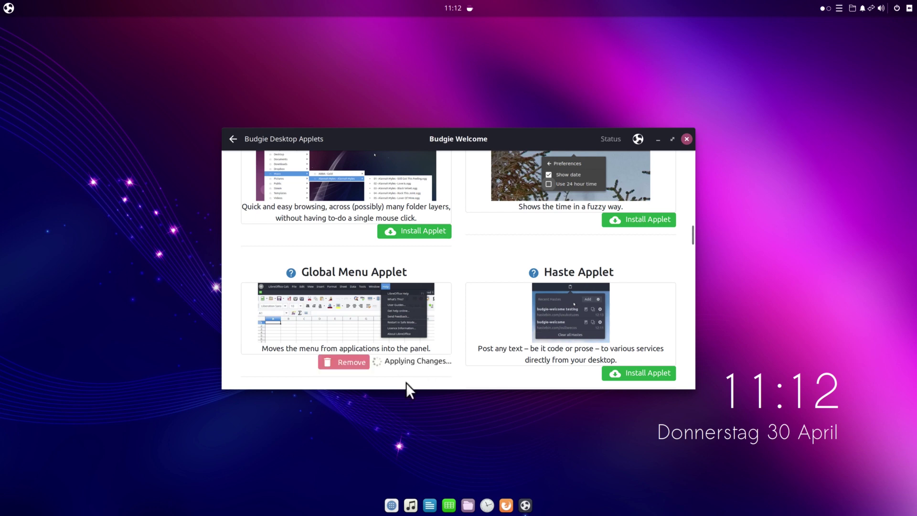
{"action": "left_click", "coordinate": [687, 139]}
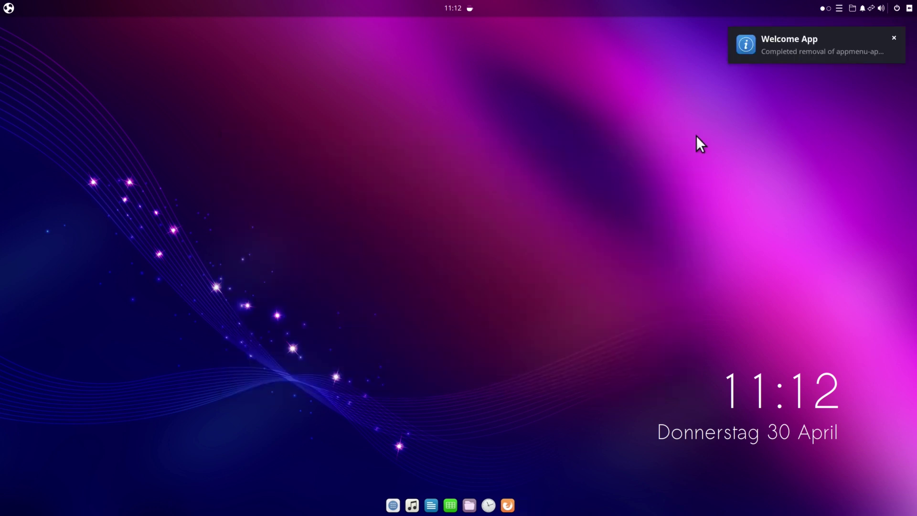
Log out of the Budgie session from the power menu's user options and confirm
{"action": "left_click", "coordinate": [896, 8]}
{"action": "left_click", "coordinate": [855, 37]}
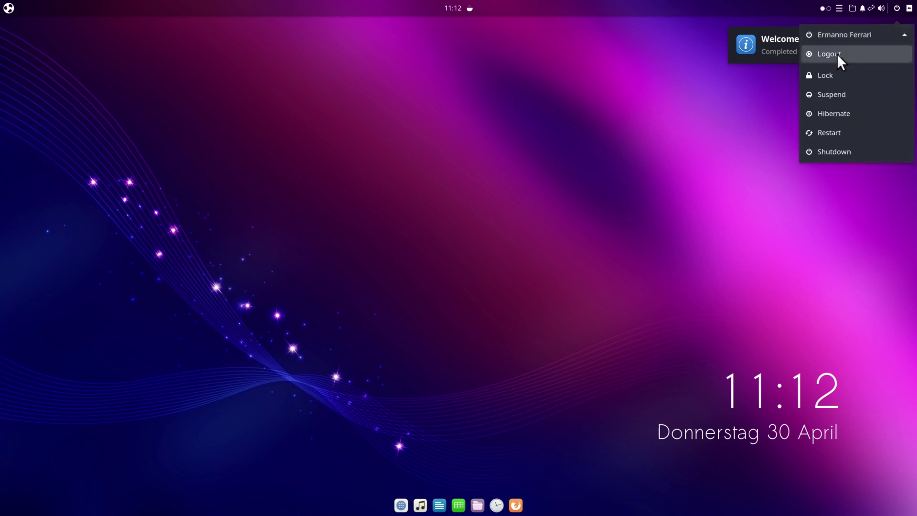
{"action": "left_click", "coordinate": [836, 53]}
{"action": "left_click", "coordinate": [491, 285]}
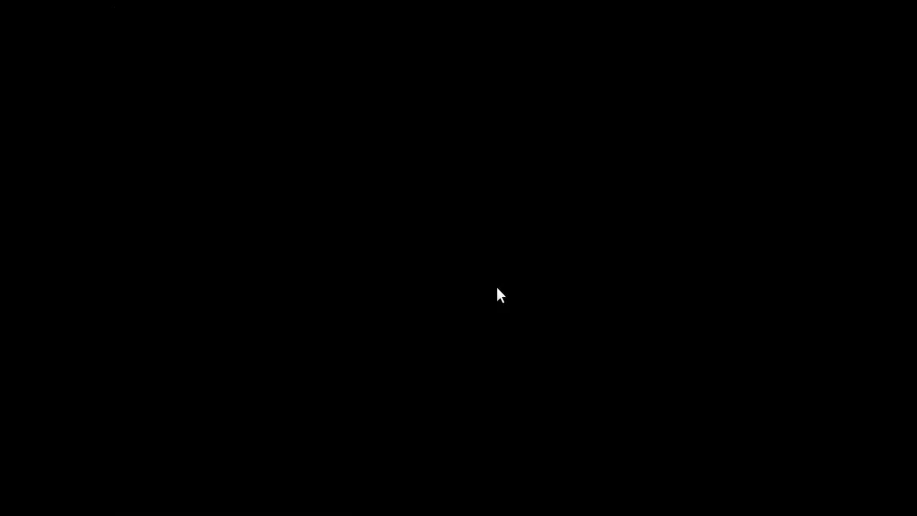
Enter the account password at the greeter to log back in, then bring up the applications menu
{"action": "type", "text": "a"}
{"action": "type", "text": "•••••••"}
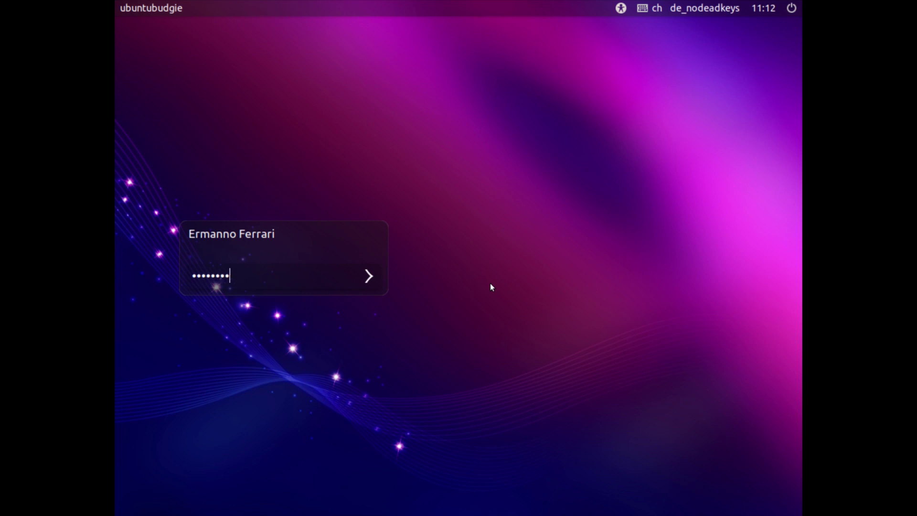
{"action": "key", "text": "Return"}
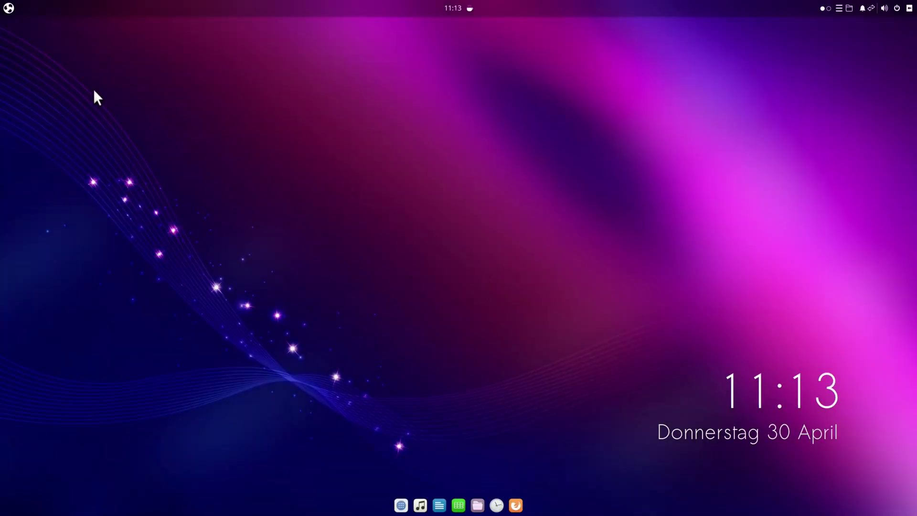
{"action": "left_click", "coordinate": [9, 9]}
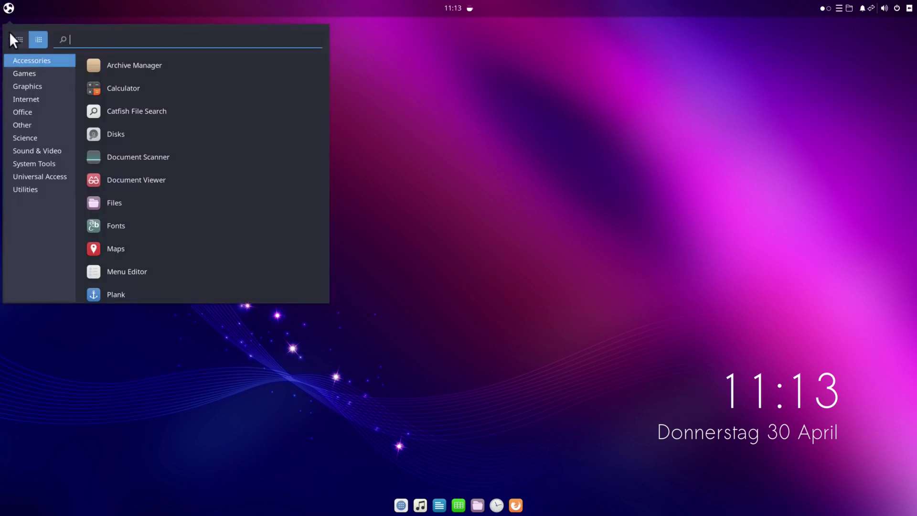
Launch Writer from the Office category and view Help > About LibreOffice, showing version 6.4.2.2
{"action": "left_click", "coordinate": [21, 112]}
{"action": "left_click", "coordinate": [128, 179]}
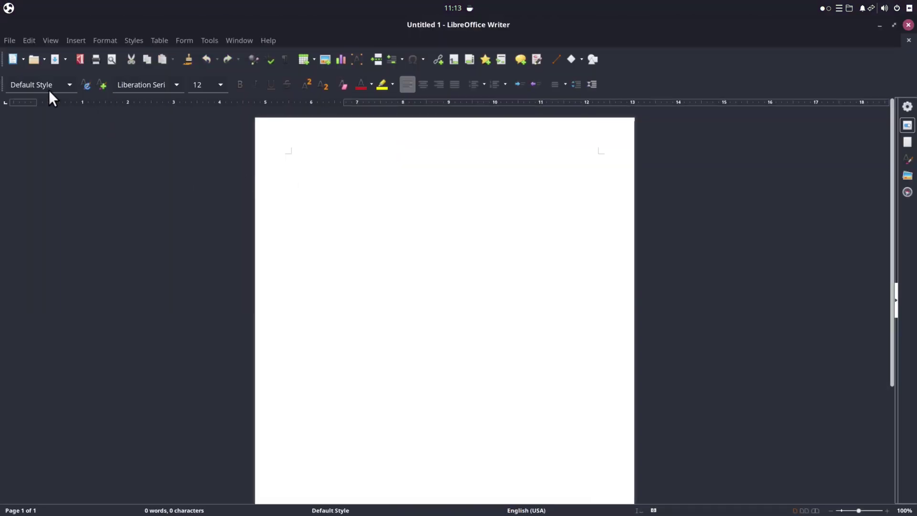
{"action": "left_click", "coordinate": [271, 40]}
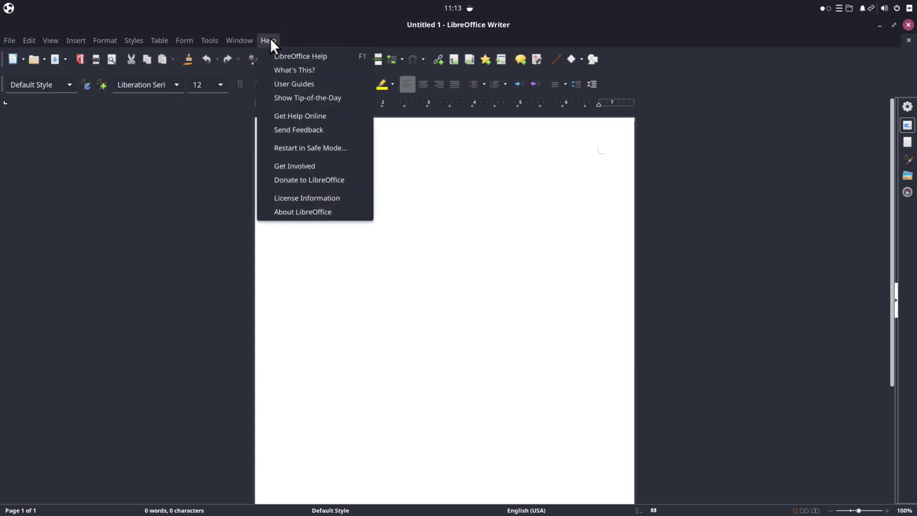
{"action": "left_click", "coordinate": [300, 211]}
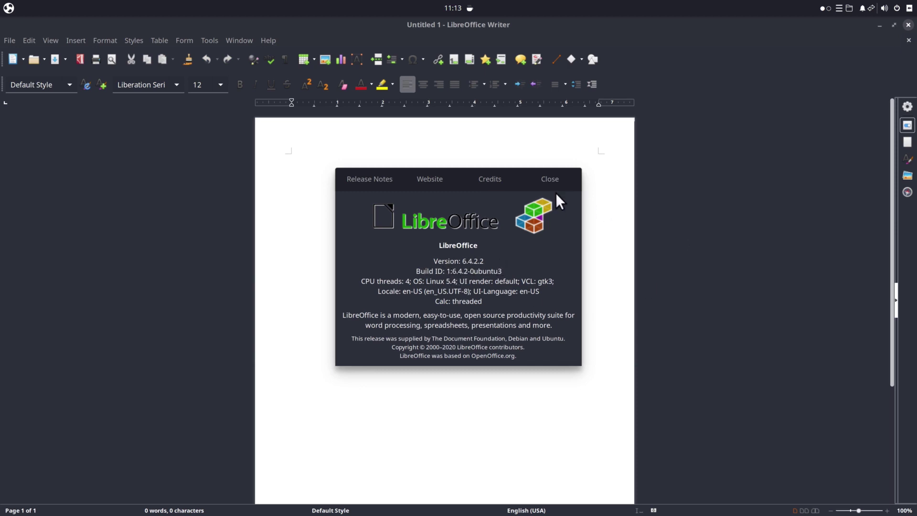
{"action": "left_click", "coordinate": [549, 178]}
Close Writer and browse the Games, Graphics, Internet and Office categories in the applications menu
{"action": "left_click", "coordinate": [908, 24]}
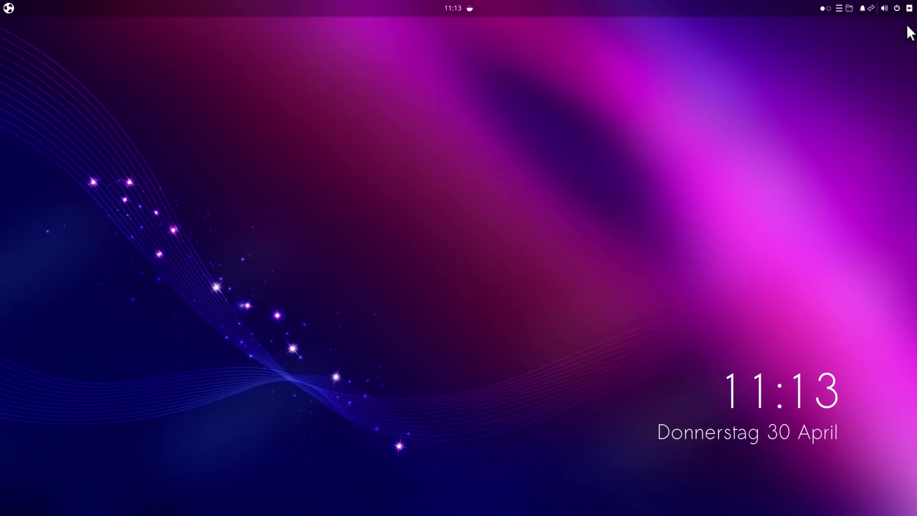
{"action": "left_click", "coordinate": [9, 8]}
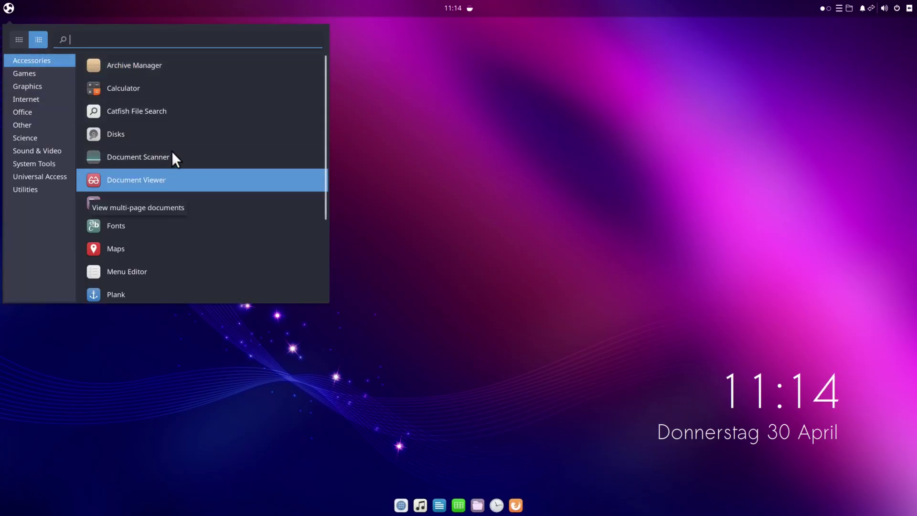
{"action": "scroll", "coordinate": [153, 240], "scroll_direction": "down", "scroll_amount": 3}
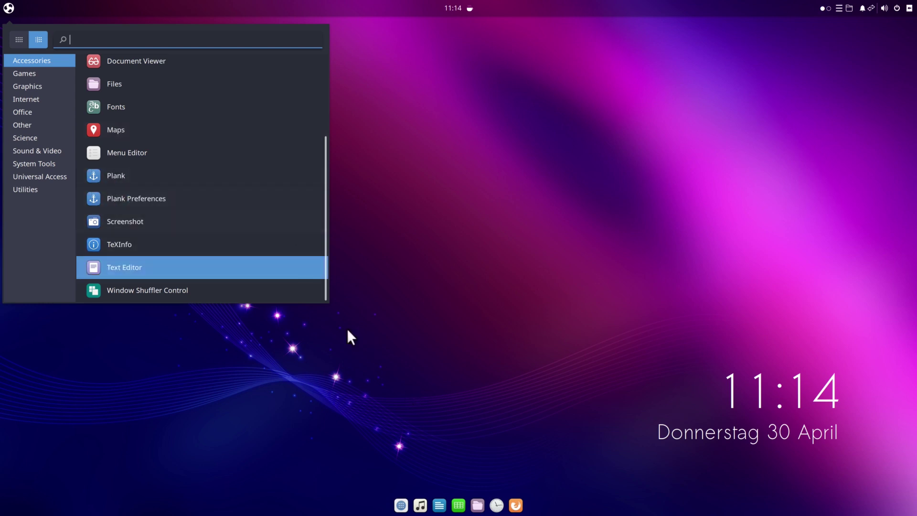
{"action": "left_click", "coordinate": [23, 71]}
{"action": "left_click", "coordinate": [25, 85]}
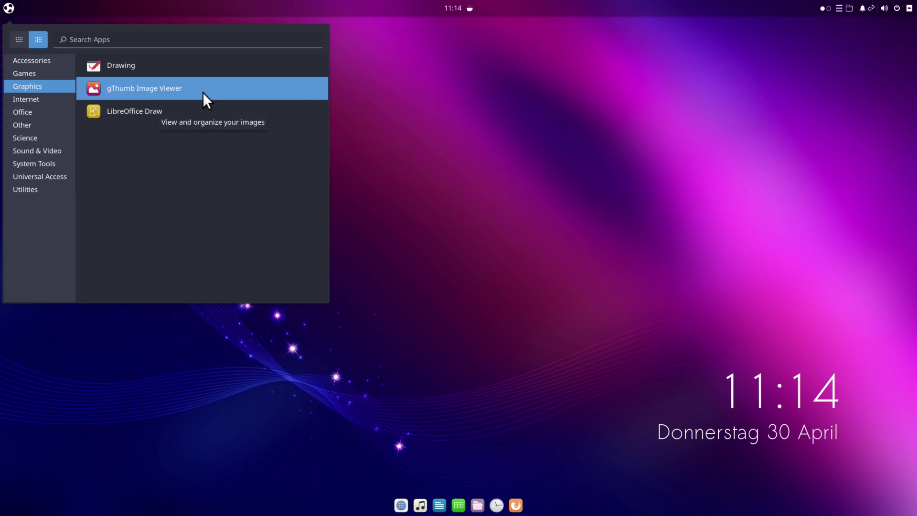
{"action": "left_click", "coordinate": [24, 98]}
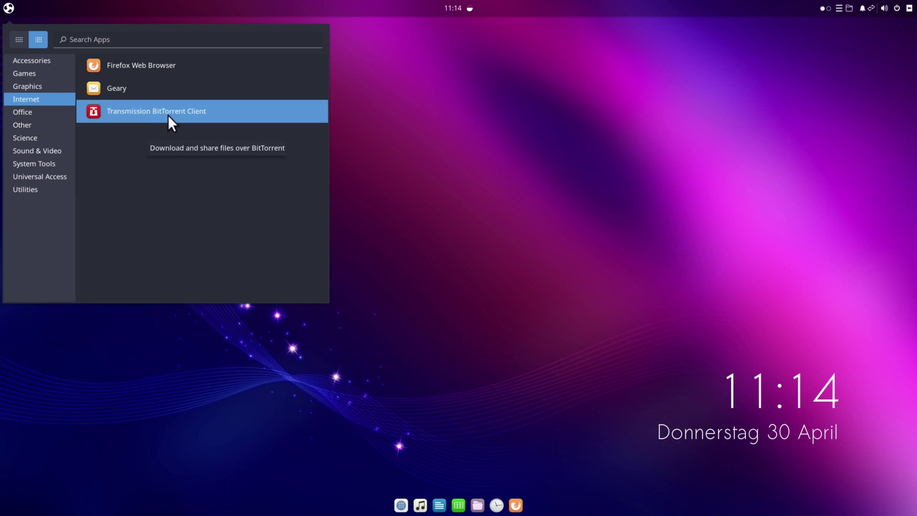
{"action": "left_click", "coordinate": [29, 112]}
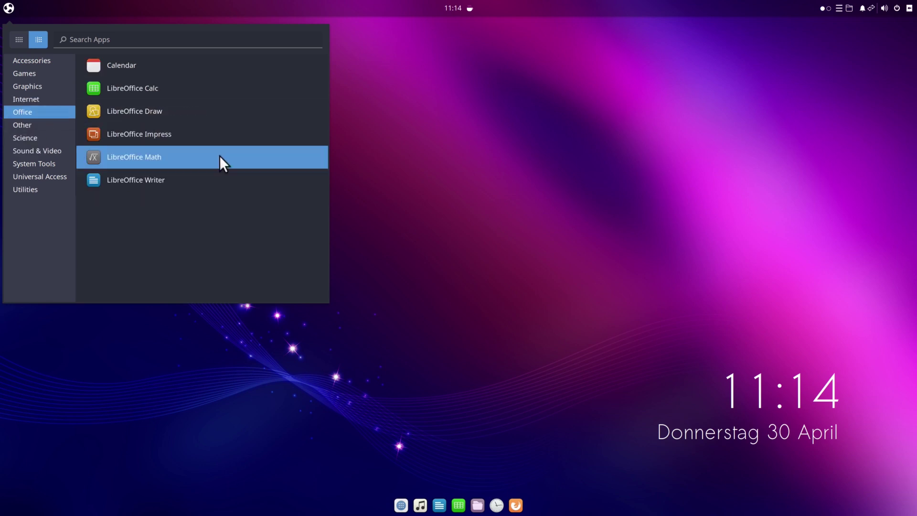
Look through the Other, Science and System Tools categories, then launch Tilix from Utilities
{"action": "left_click", "coordinate": [33, 126]}
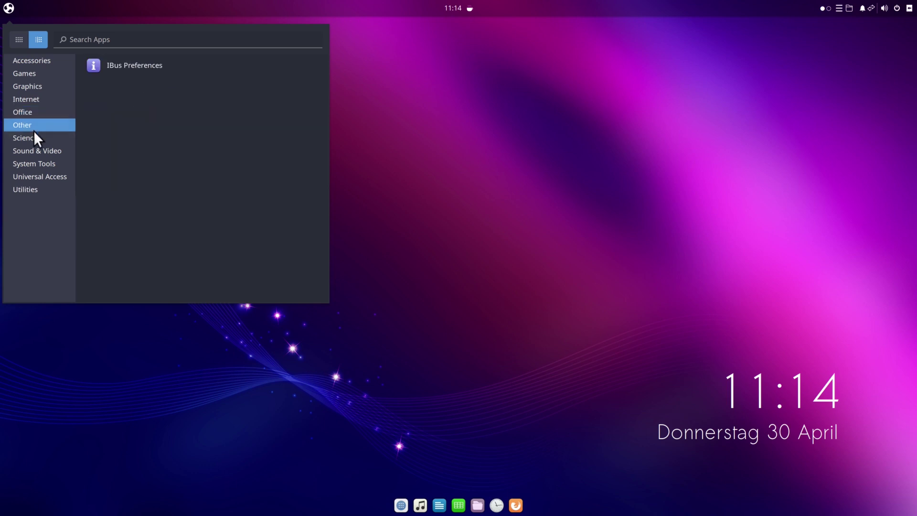
{"action": "left_click", "coordinate": [35, 139]}
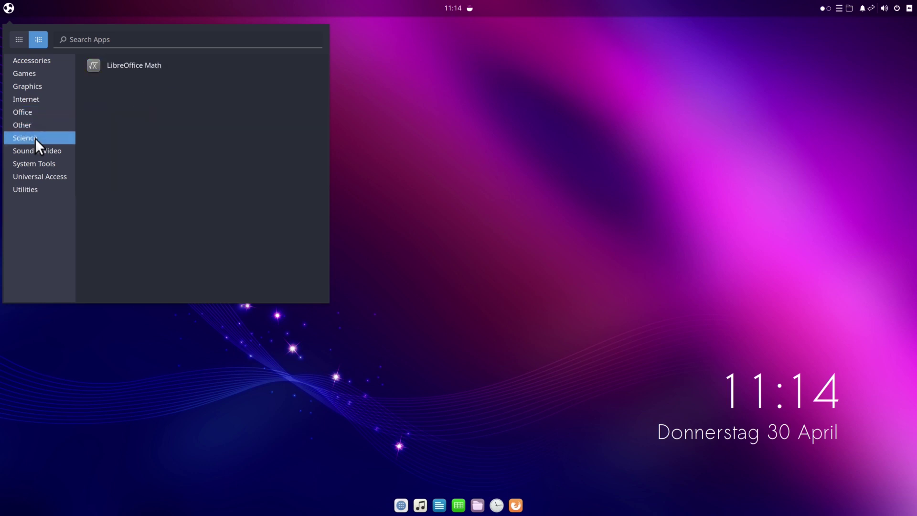
{"action": "left_click", "coordinate": [29, 163]}
{"action": "left_click", "coordinate": [29, 187]}
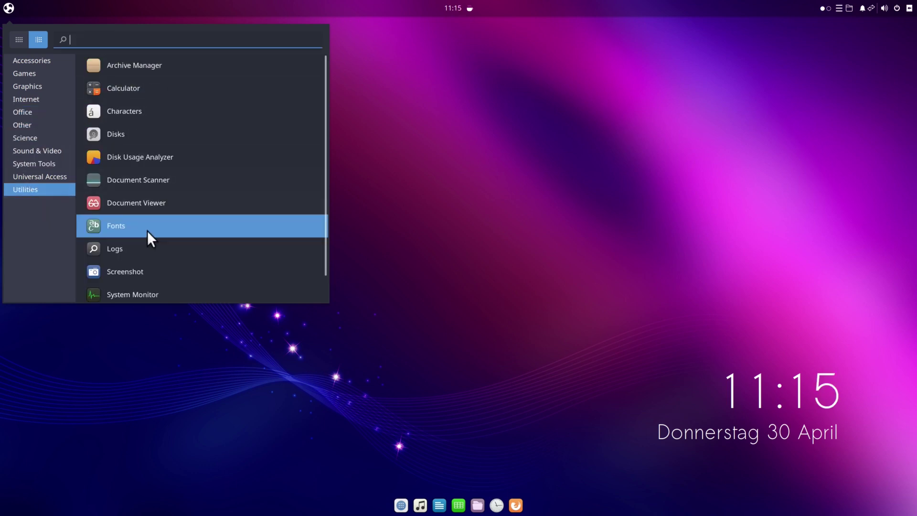
{"action": "scroll", "coordinate": [148, 231], "scroll_direction": "down", "scroll_amount": 1}
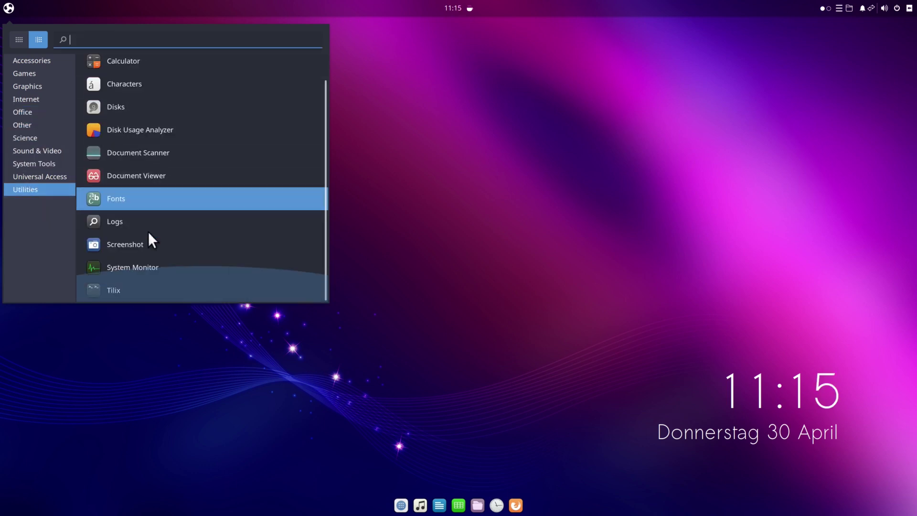
{"action": "left_click", "coordinate": [127, 293]}
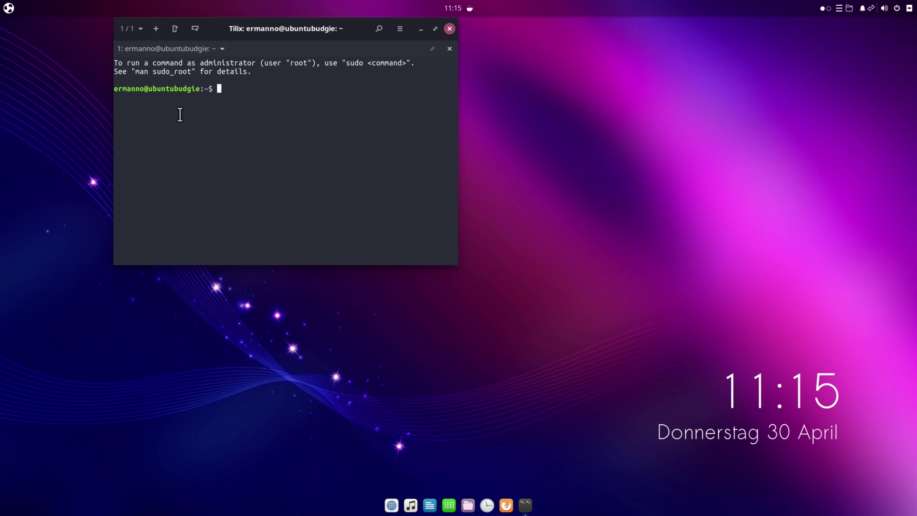
Split Tilix right and then down into three panes, enlarge the window, then close panes 3 and 2
{"action": "left_click", "coordinate": [178, 28]}
{"action": "left_click", "coordinate": [194, 29]}
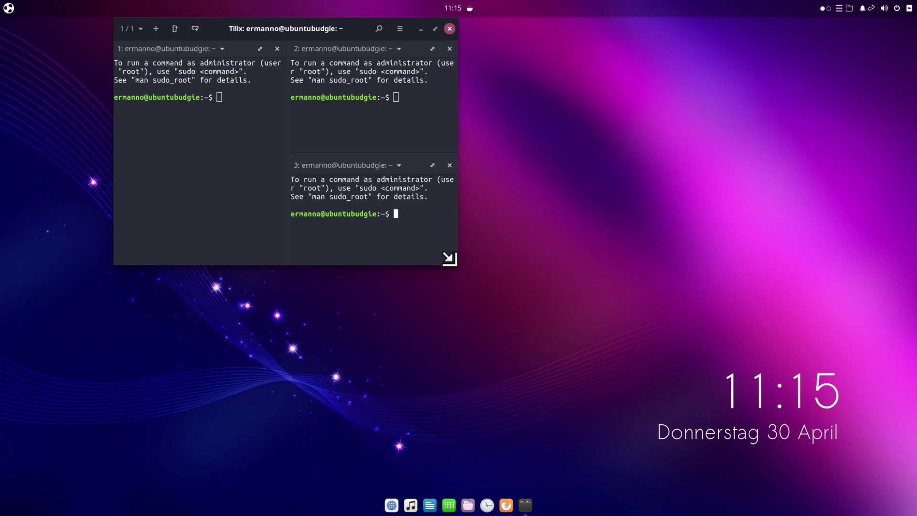
{"action": "left_click_drag", "start_coordinate": [449, 259], "coordinate": [752, 432]}
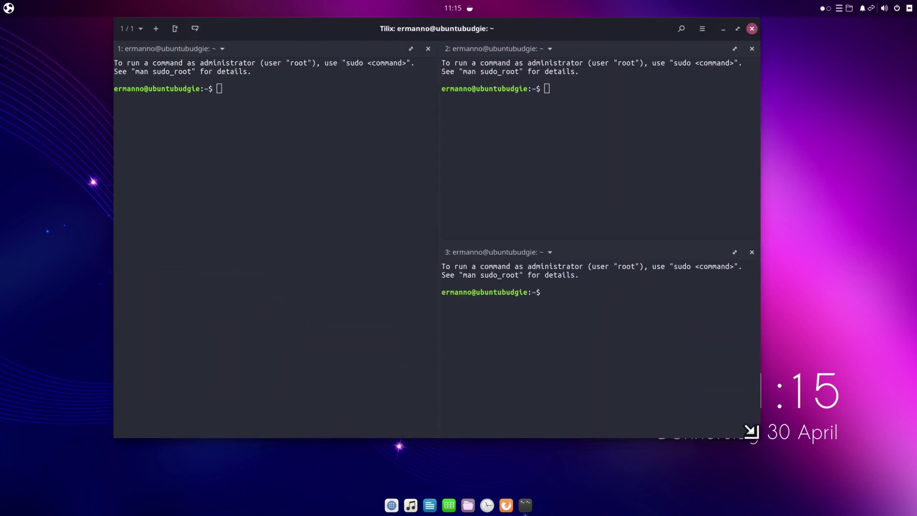
{"action": "left_click", "coordinate": [752, 251]}
{"action": "left_click", "coordinate": [751, 48]}
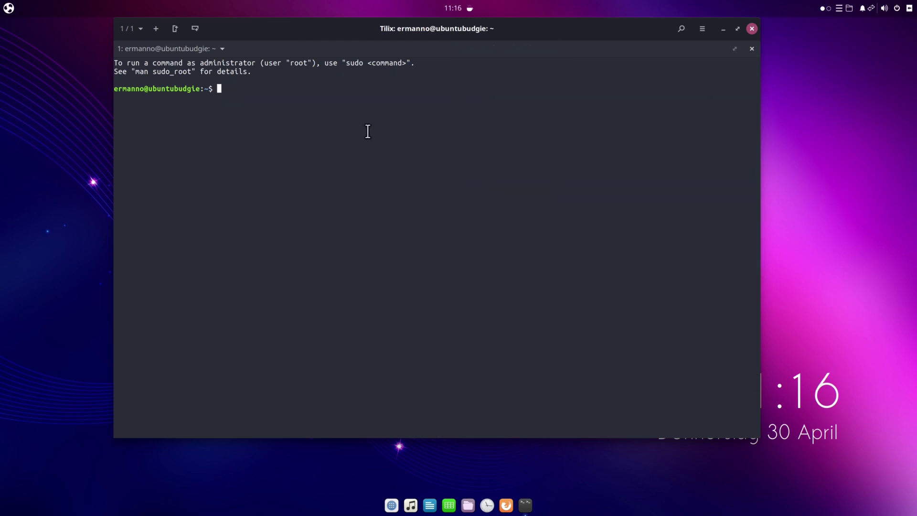
Check the kernel version with uname -r and refresh package lists with sudo apt update
{"action": "type", "text": "uname -r"}
{"action": "key", "text": "Return"}
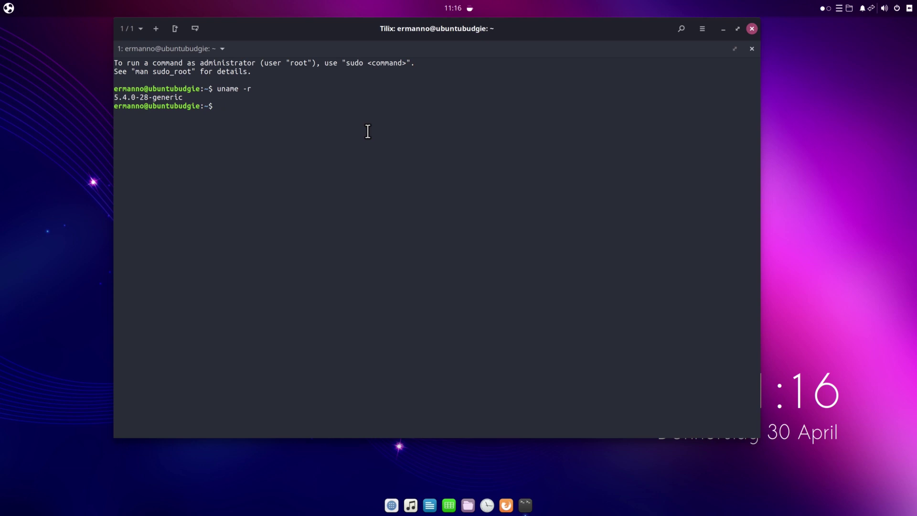
{"action": "type", "text": "sudo apt u"}
{"action": "type", "text": "pa"}
{"action": "type", "text": "date"}
{"action": "key", "text": "Return"}
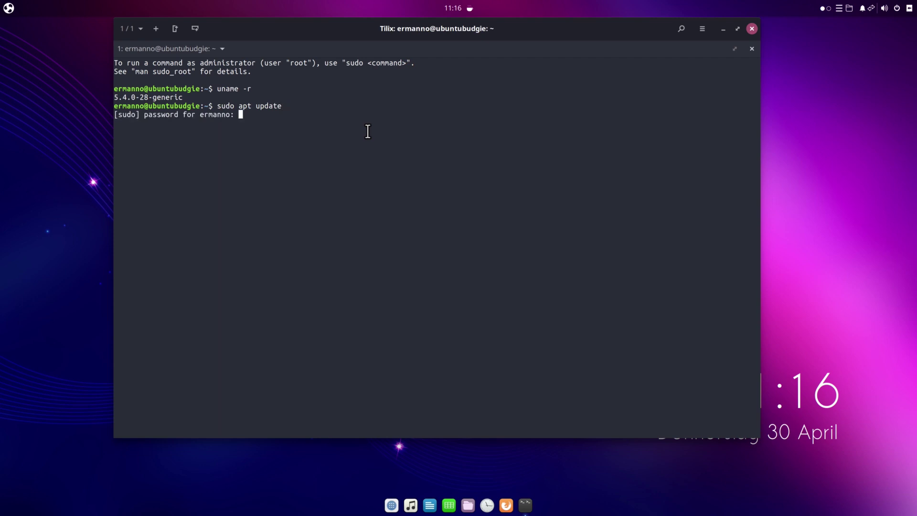
{"action": "key", "text": "Return"}
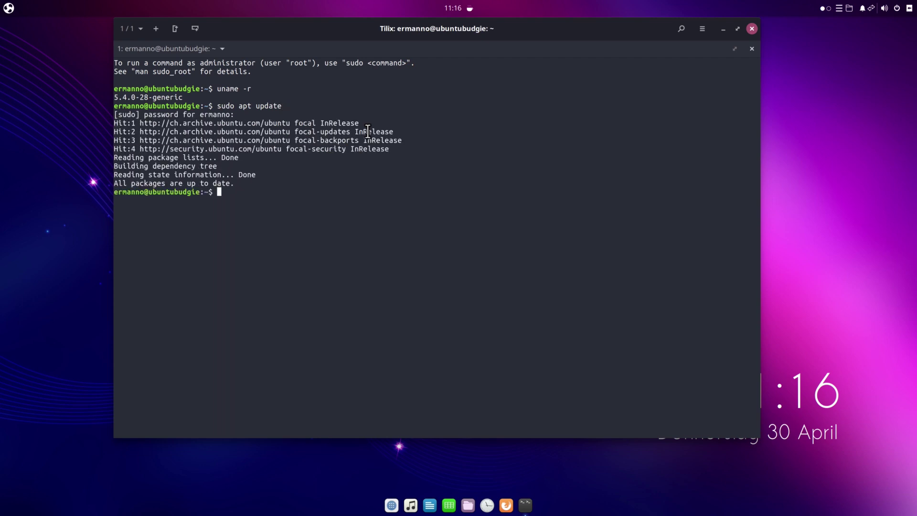
Run sudo apt upgrade, then sudo apt autoremove to remove the 8 unneeded packages
{"action": "key", "text": "Up"}
{"action": "key", "text": "BackSpace"}
{"action": "key", "text": "BackSpace"}
{"action": "key", "text": "BackSpace"}
{"action": "key", "text": "BackSpace"}
{"action": "type", "text": "grade"}
{"action": "key", "text": "Return"}
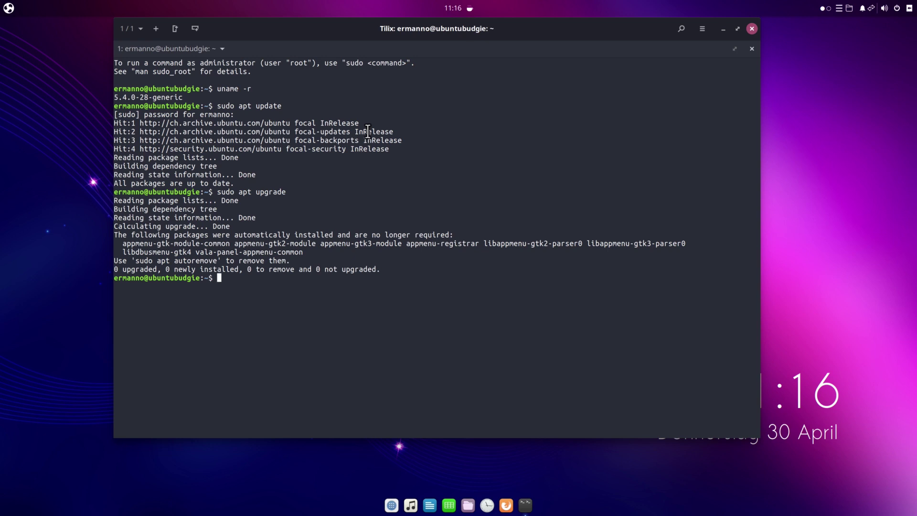
{"action": "type", "text": "sudo apt autoremove"}
{"action": "key", "text": "Return"}
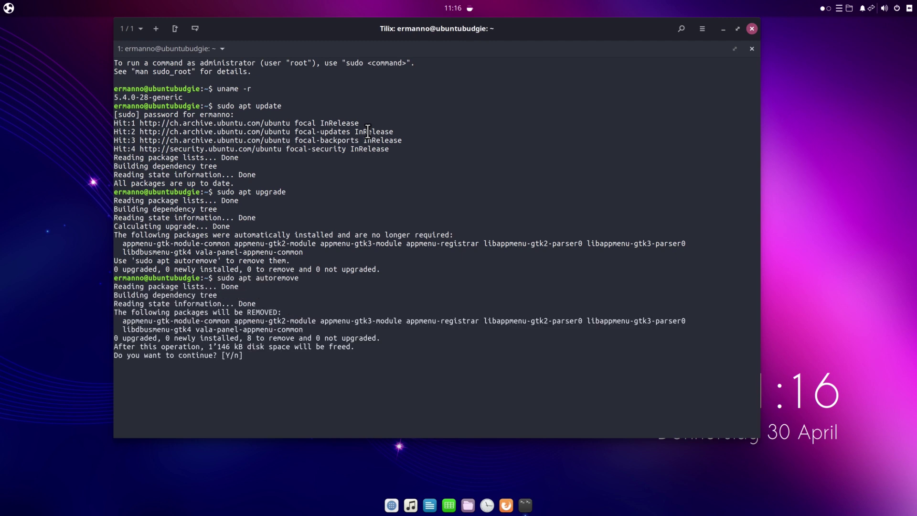
{"action": "key", "text": "Return"}
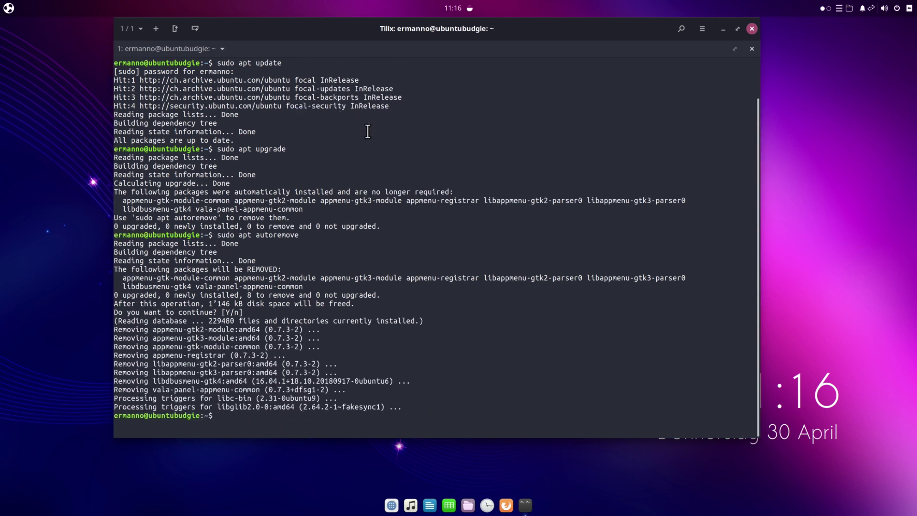
{"action": "key", "text": "ctrl+d"}
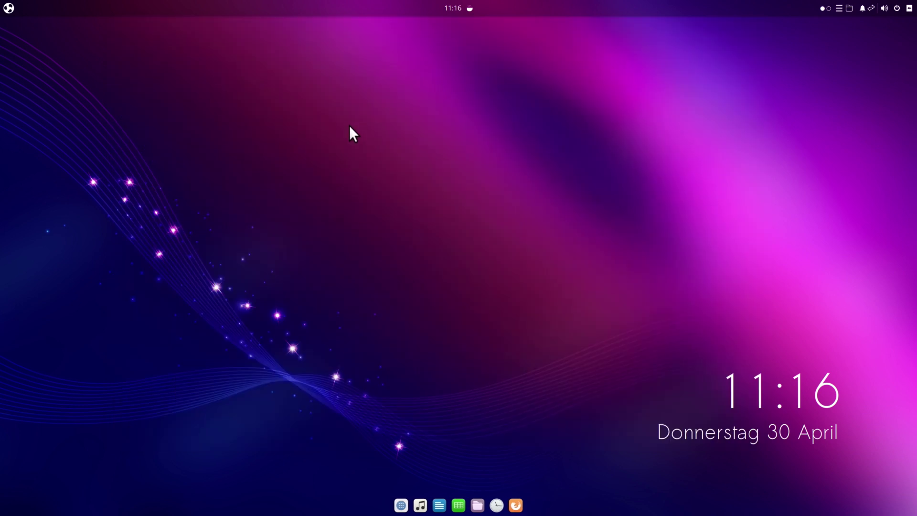
{"action": "left_click", "coordinate": [9, 8]}
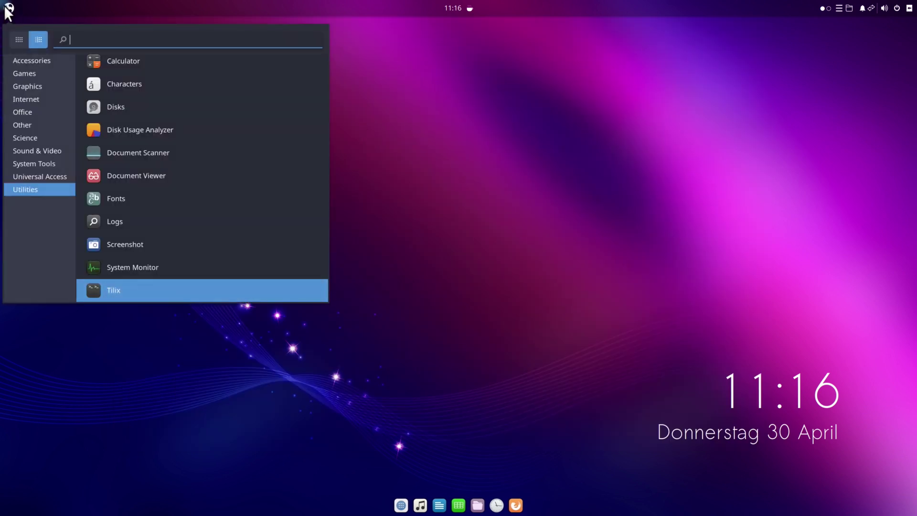
{"action": "type", "text": "soft"}
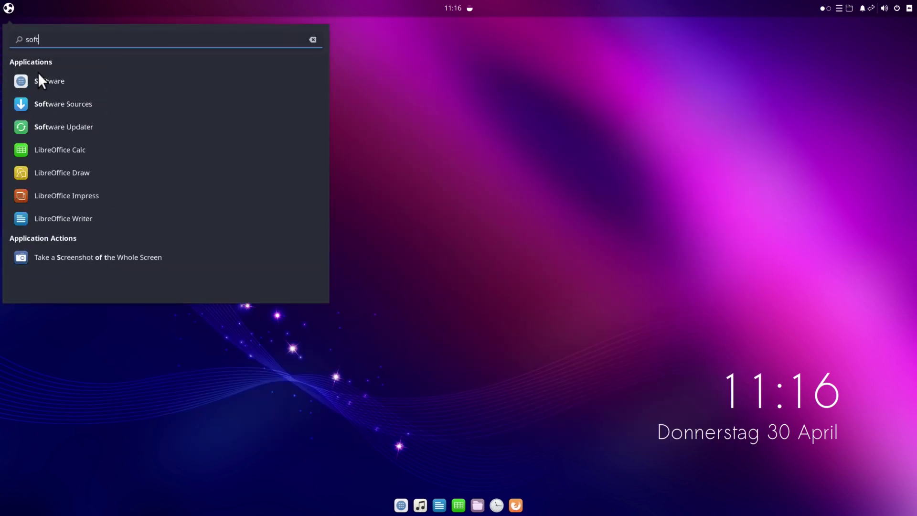
{"action": "left_click", "coordinate": [42, 81]}
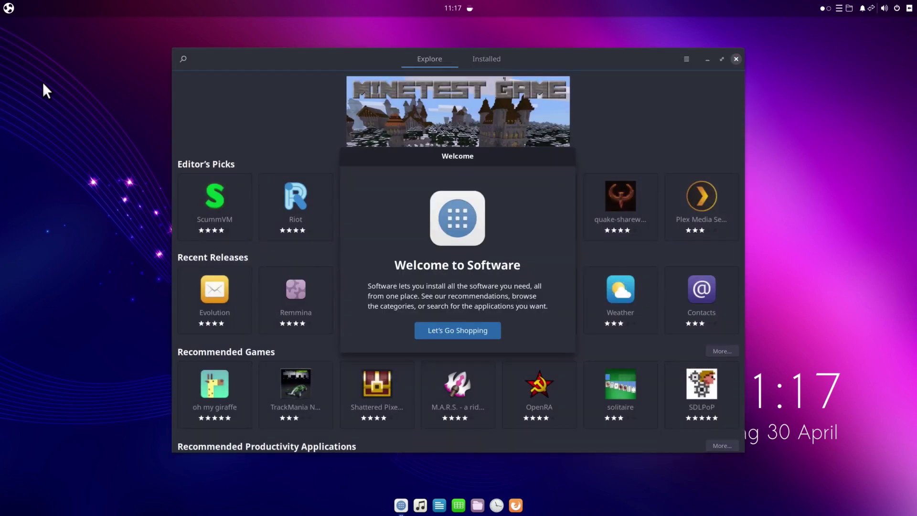
{"action": "left_click", "coordinate": [457, 329]}
{"action": "scroll", "coordinate": [428, 306], "scroll_direction": "down", "scroll_amount": 3}
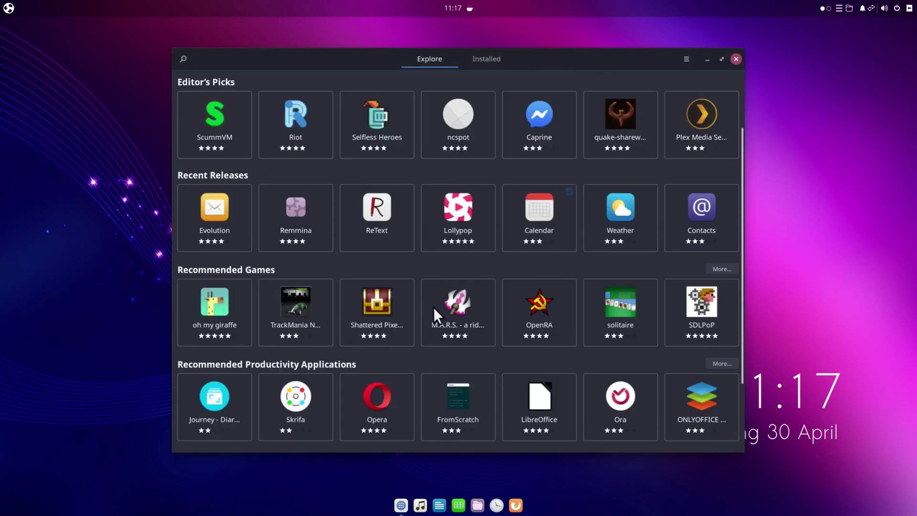
{"action": "scroll", "coordinate": [434, 307], "scroll_direction": "down", "scroll_amount": 3}
{"action": "scroll", "coordinate": [434, 307], "scroll_direction": "up", "scroll_amount": 6}
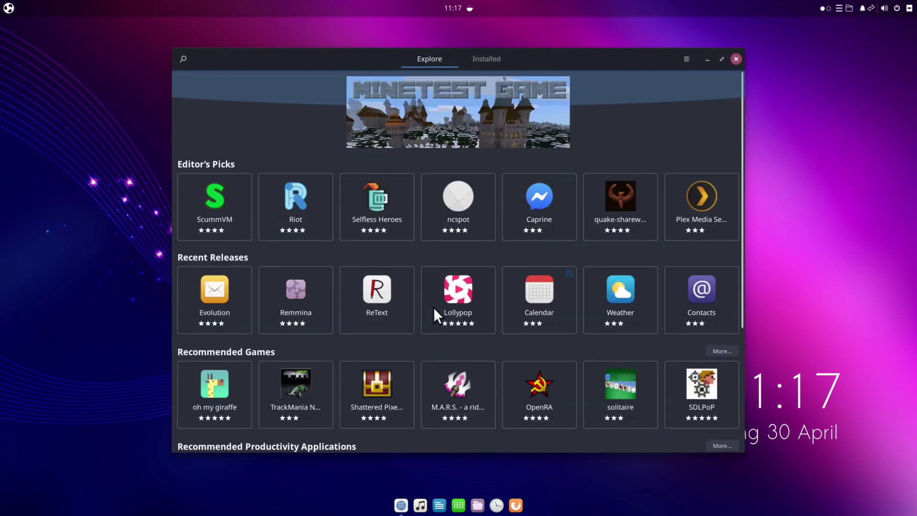
{"action": "left_click", "coordinate": [187, 56]}
{"action": "type", "text": "spotify"}
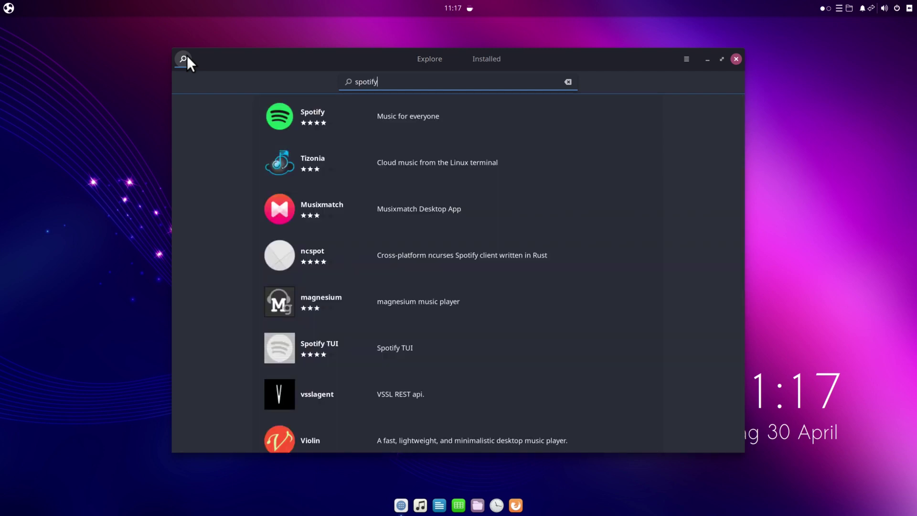
{"action": "left_click", "coordinate": [430, 60]}
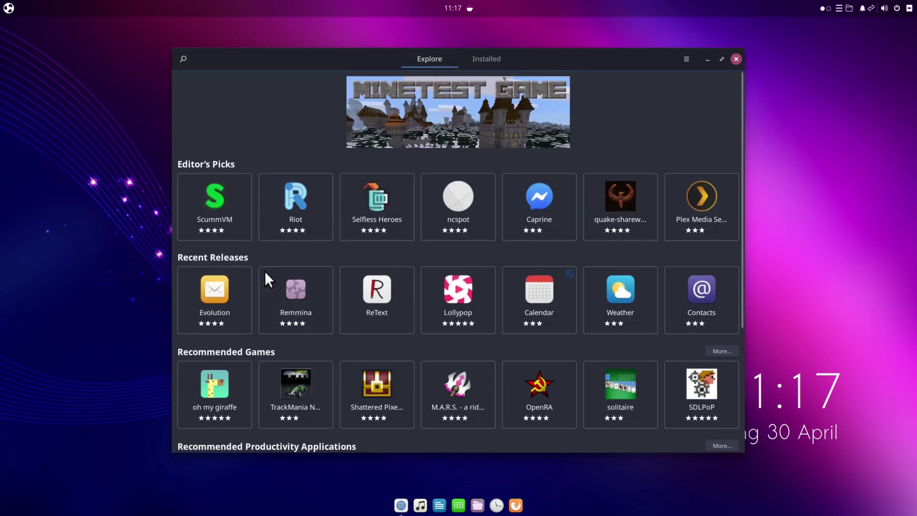
{"action": "scroll", "coordinate": [538, 354], "scroll_direction": "down", "scroll_amount": 5}
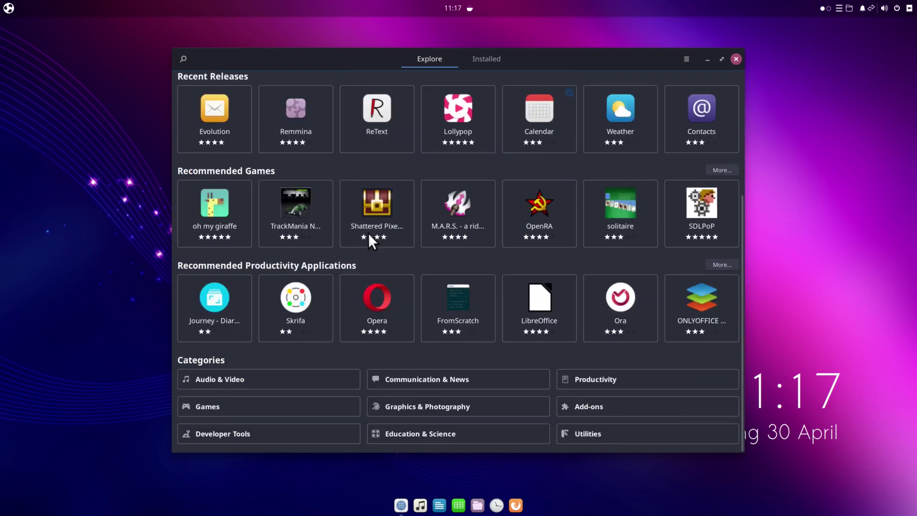
{"action": "left_click", "coordinate": [380, 296]}
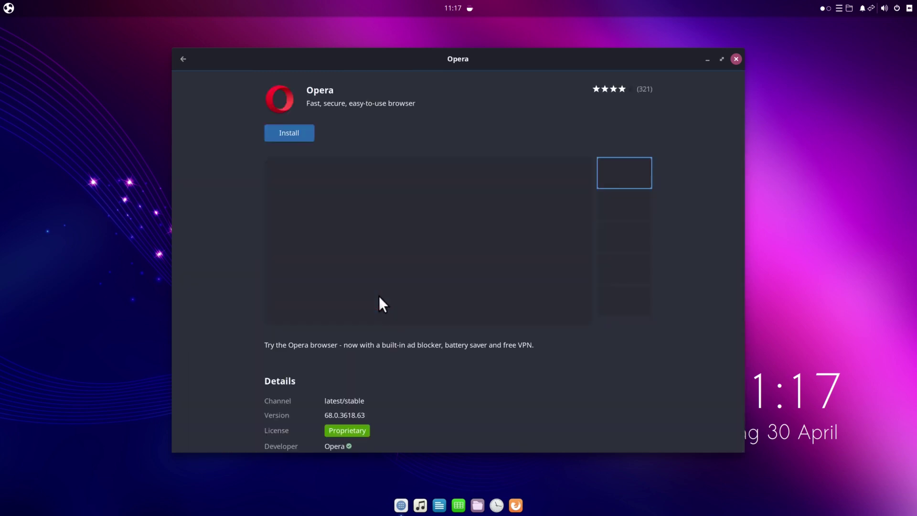
{"action": "scroll", "coordinate": [488, 314], "scroll_direction": "down", "scroll_amount": 7}
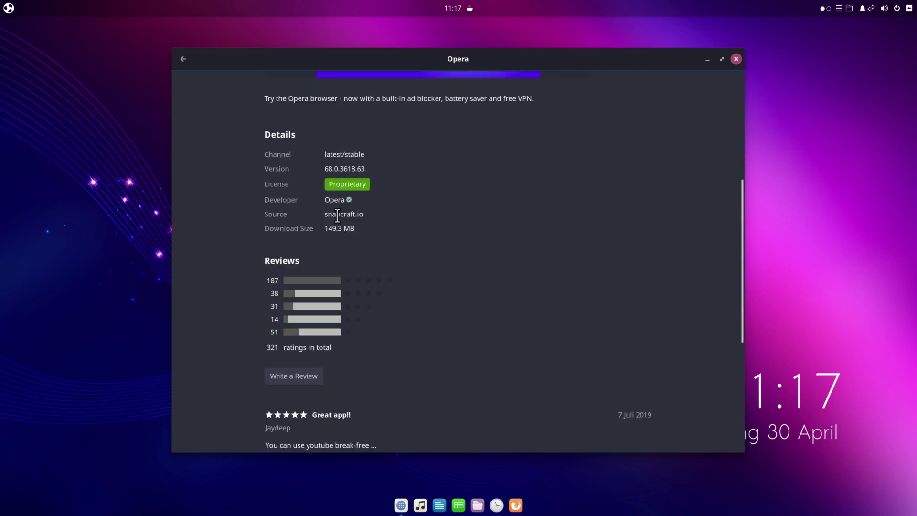
{"action": "left_click_drag", "start_coordinate": [324, 215], "coordinate": [364, 214]}
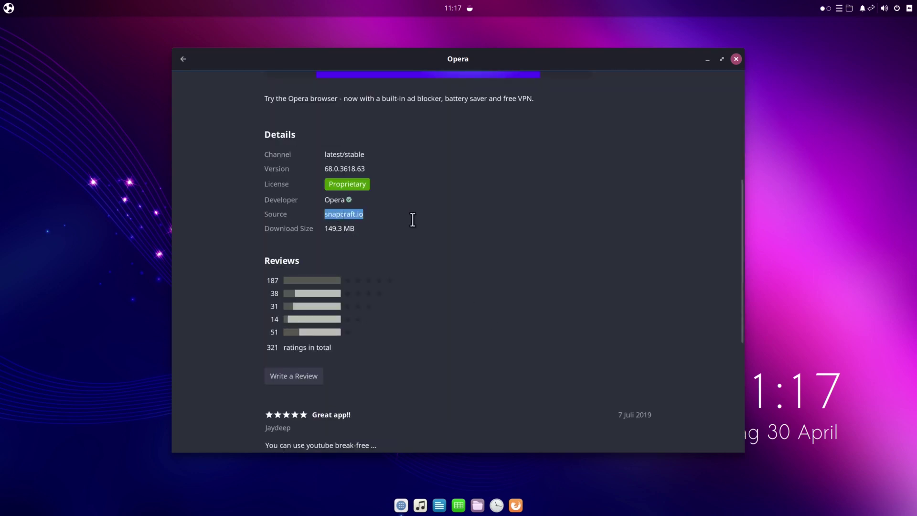
{"action": "scroll", "coordinate": [413, 219], "scroll_direction": "up", "scroll_amount": 7}
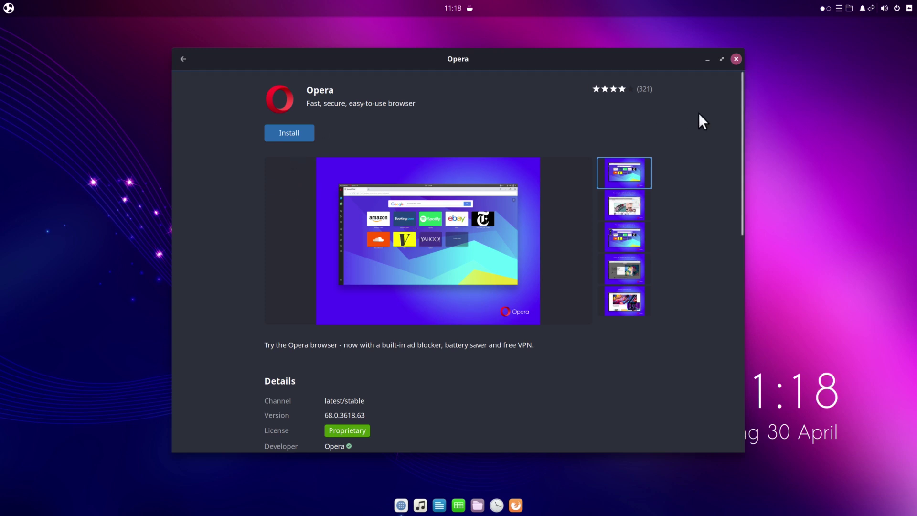
{"action": "left_click", "coordinate": [736, 59]}
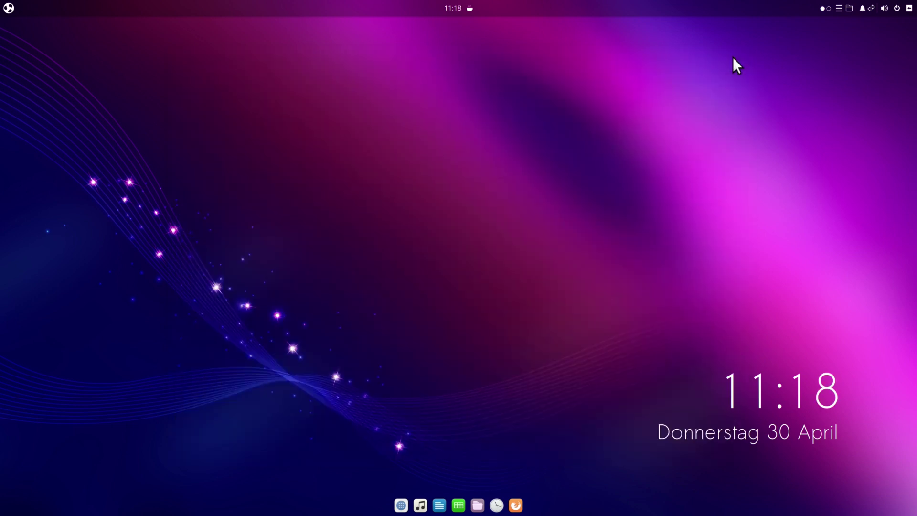